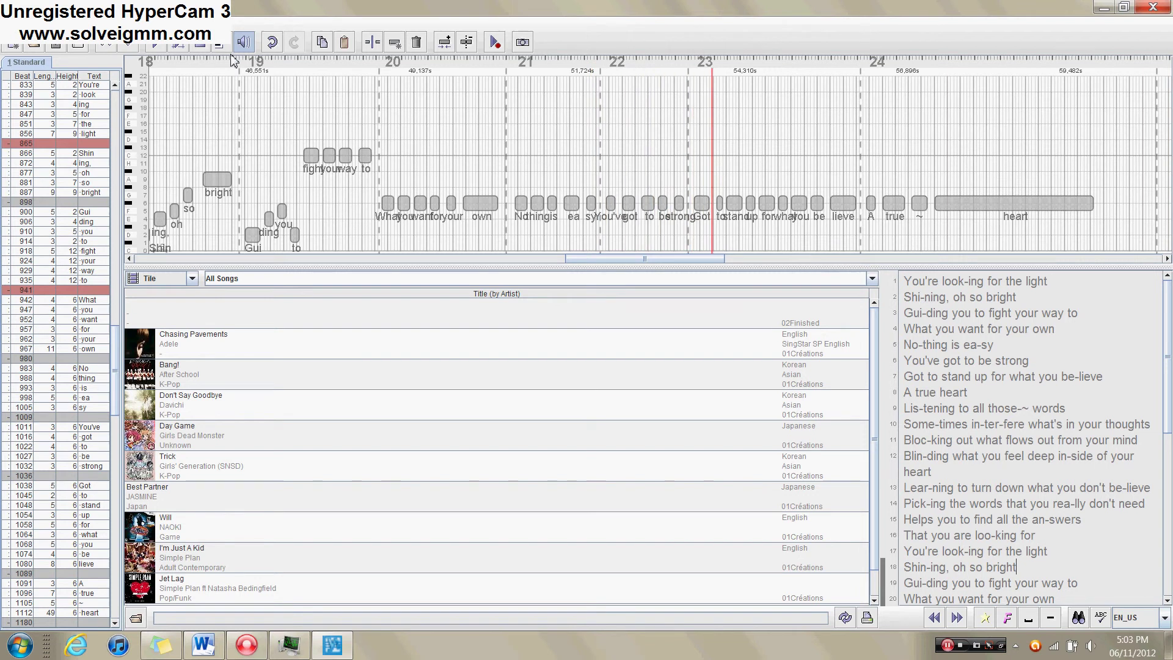
# Step: Select the first-verse notes on pages 4 to 7, from "What you want" through "be-lieve", to review the source melody
pyautogui.click(403, 203)
pyautogui.moveTo(634, 267); pyautogui.dragTo(189, 273)
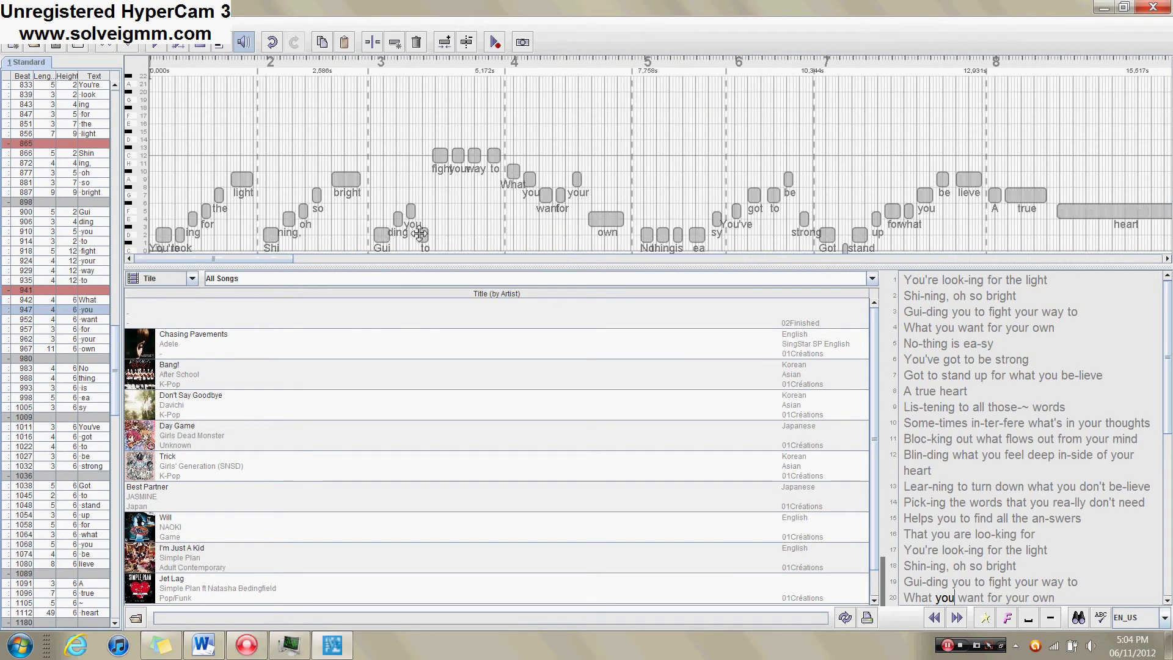
pyautogui.press('Left')
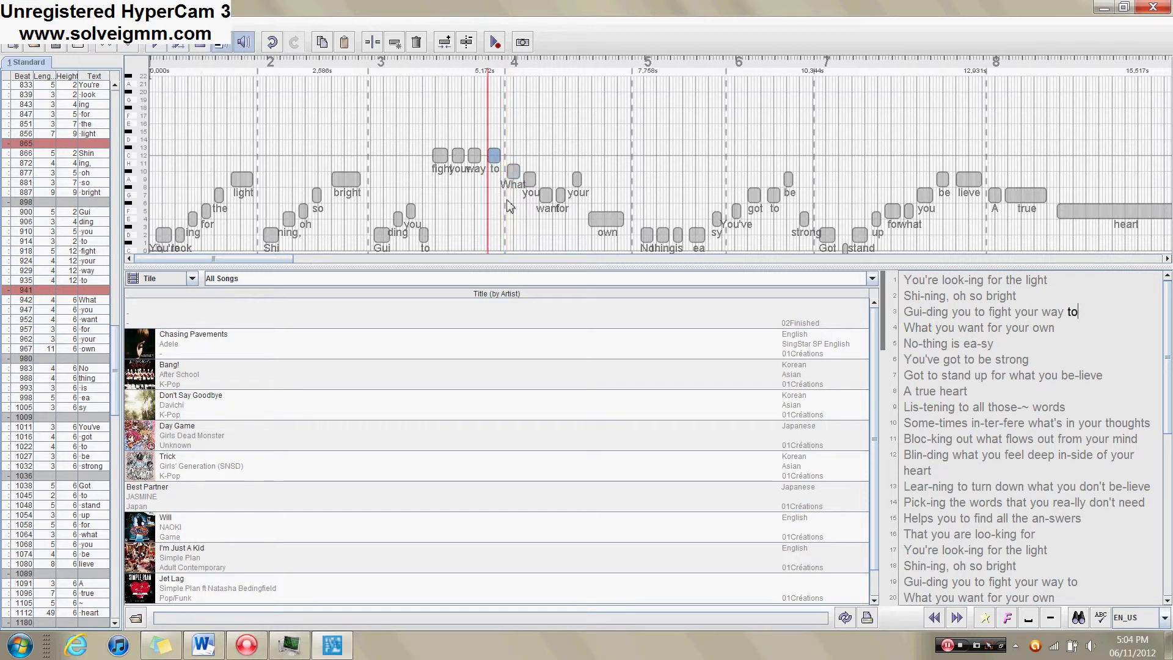
pyautogui.moveTo(512, 201); pyautogui.dragTo(968, 205)
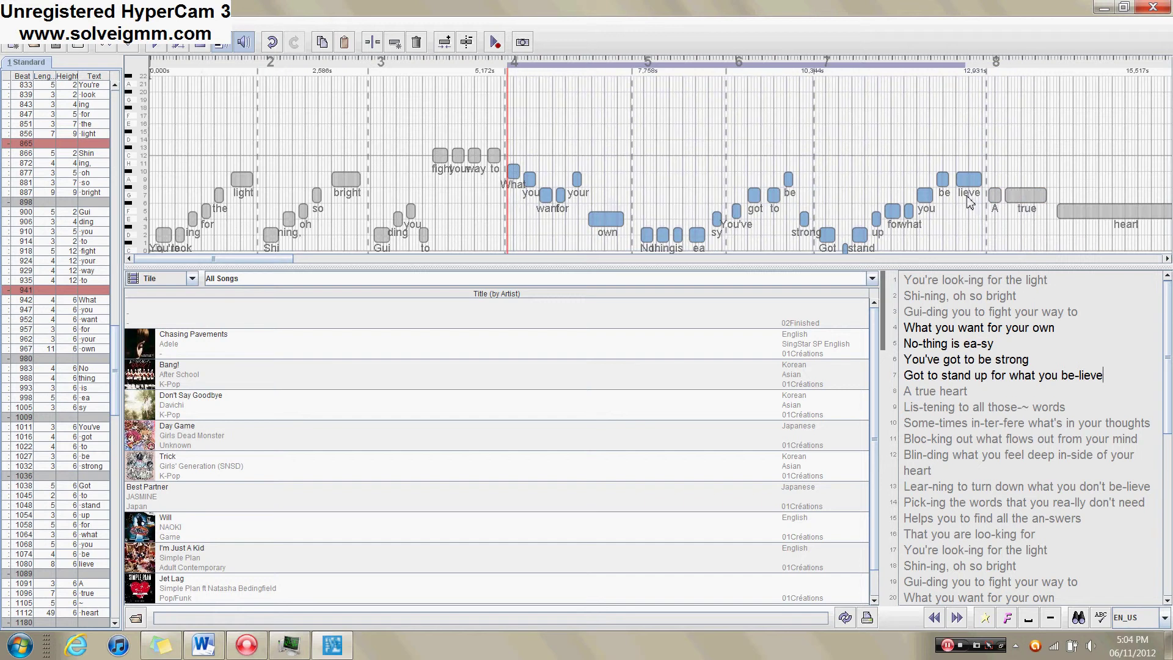
pyautogui.press('space')
pyautogui.click(548, 195)
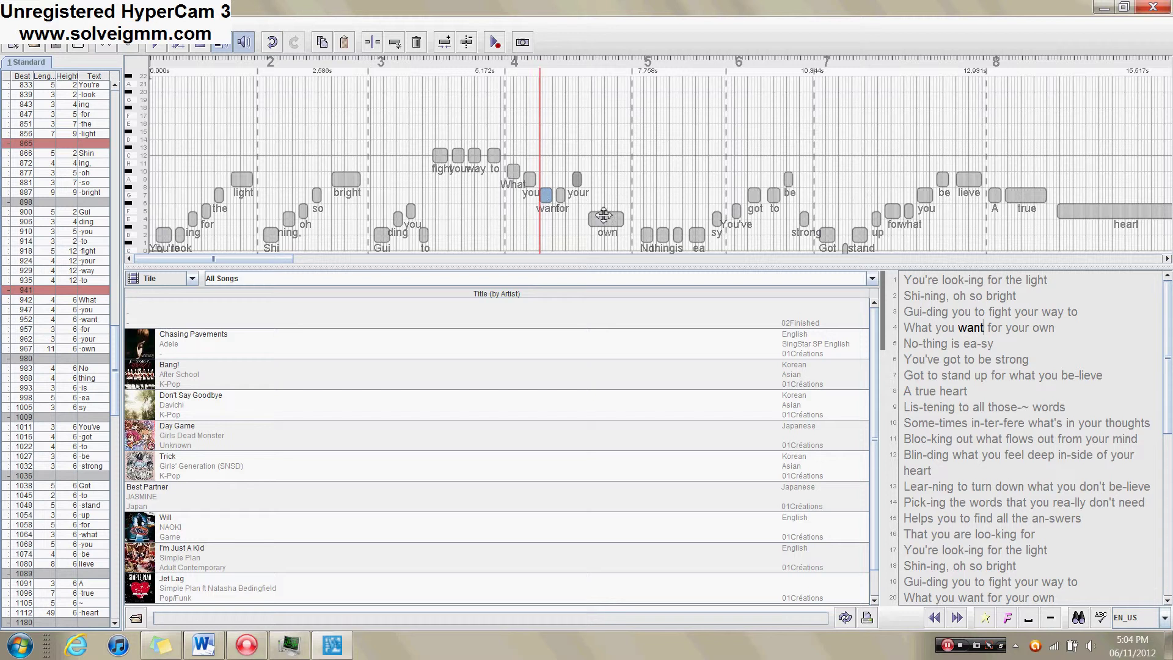
# Step: Copy the six notes of "What you want for your own" on page 4 and go to the matching line on page 20
pyautogui.moveTo(511, 207); pyautogui.dragTo(609, 208)
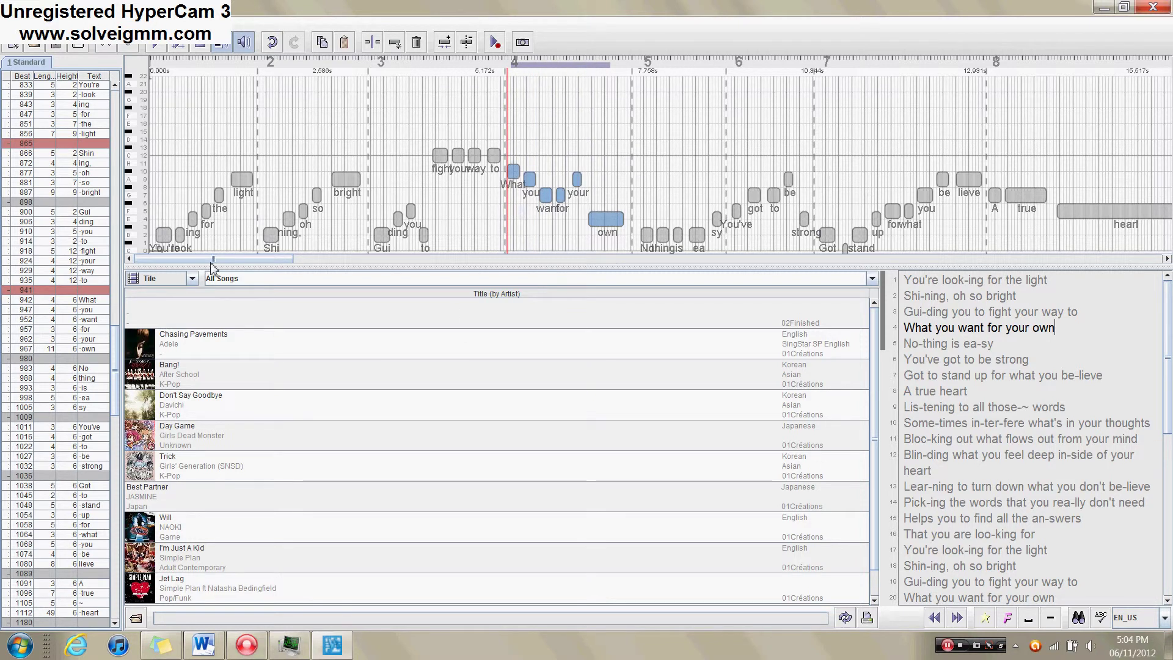
pyautogui.moveTo(210, 260)
pyautogui.mouseDown()
pyautogui.moveTo(306, 255)
pyautogui.moveTo(202, 252)
pyautogui.mouseUp()
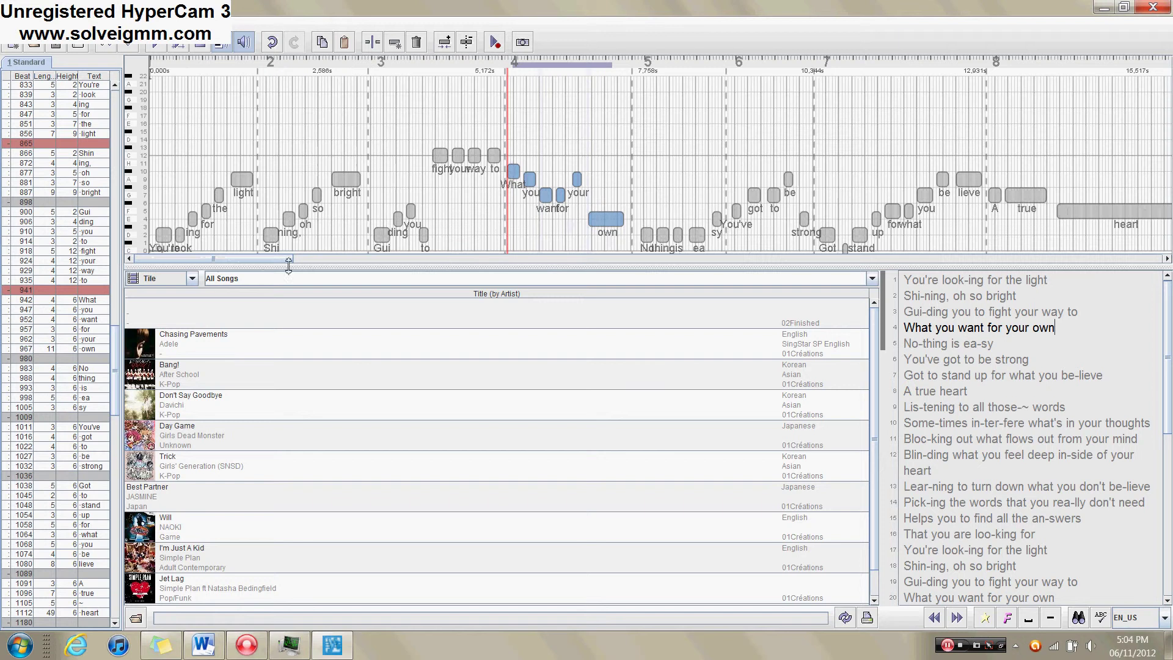
pyautogui.moveTo(266, 264); pyautogui.dragTo(696, 264)
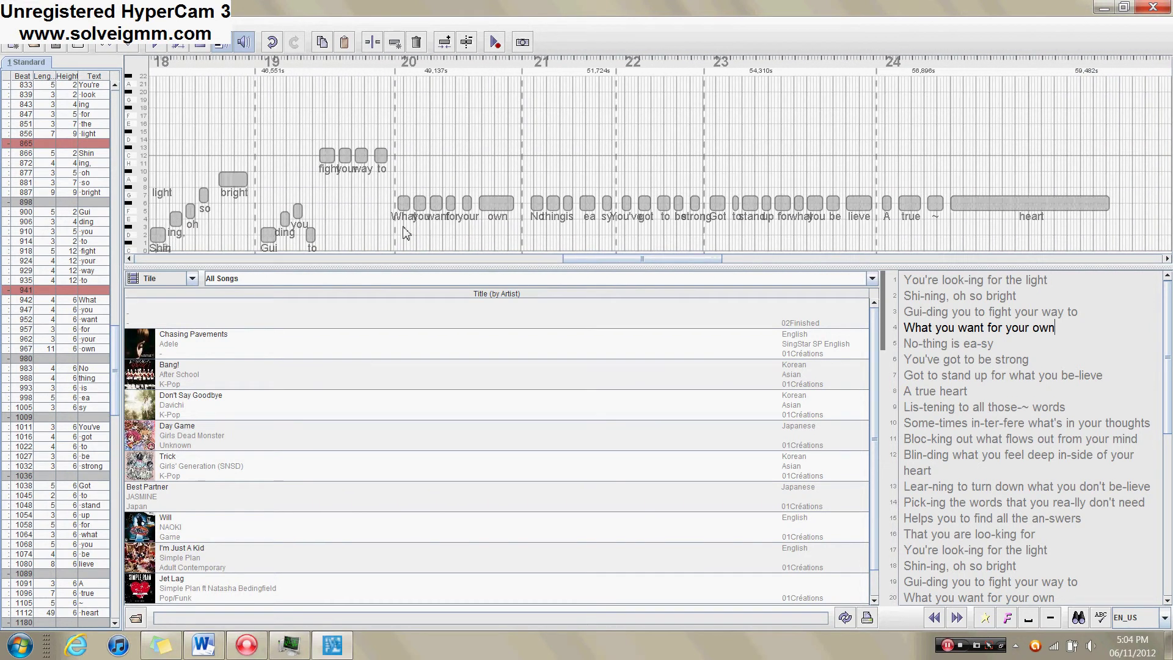
# Step: Join the "What" and "you" notes on page 20 and paste the copied melody over that line
pyautogui.moveTo(402, 227); pyautogui.dragTo(508, 224)
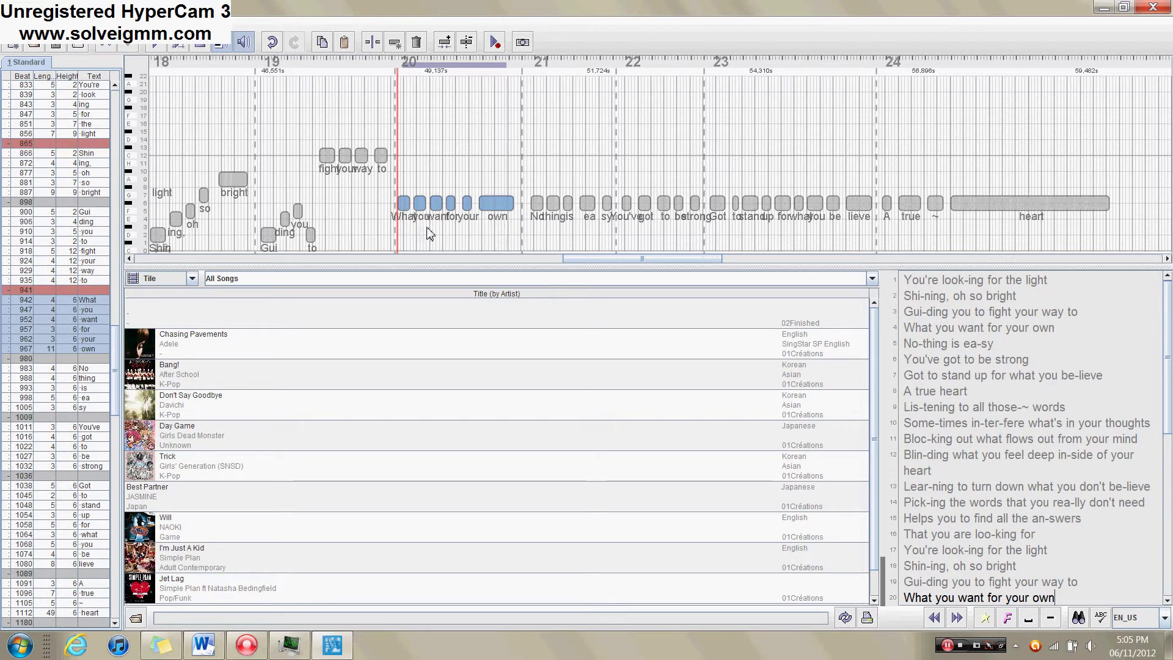
pyautogui.moveTo(425, 229); pyautogui.dragTo(403, 227)
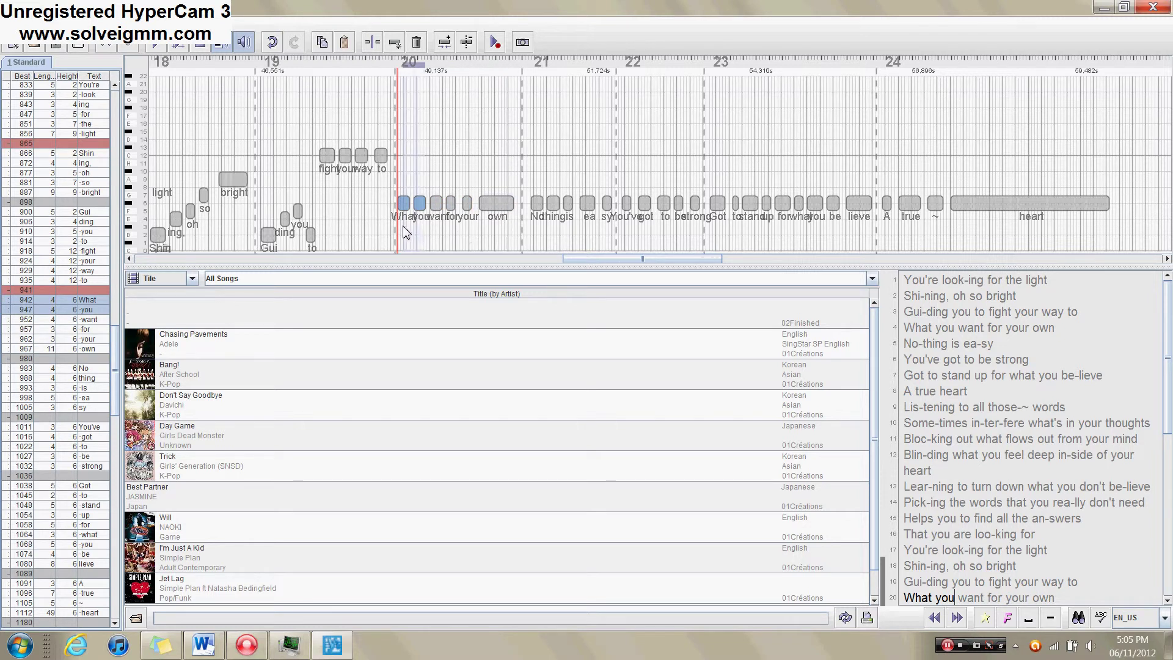
pyautogui.click(445, 43)
pyautogui.click(465, 204)
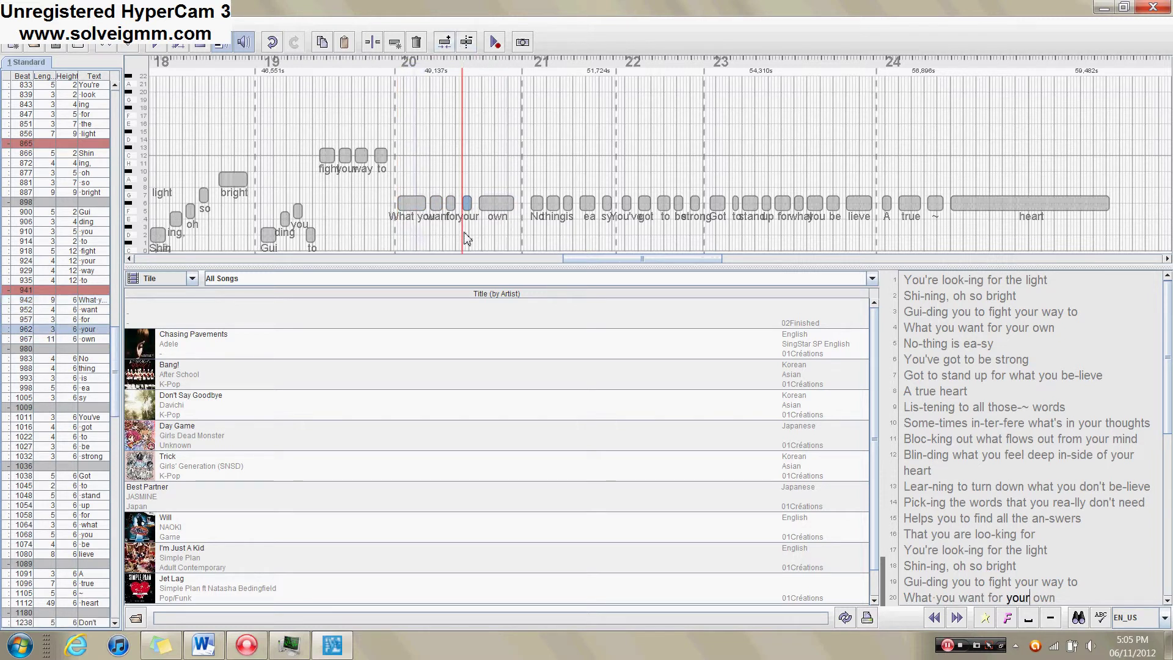
pyautogui.click(413, 203)
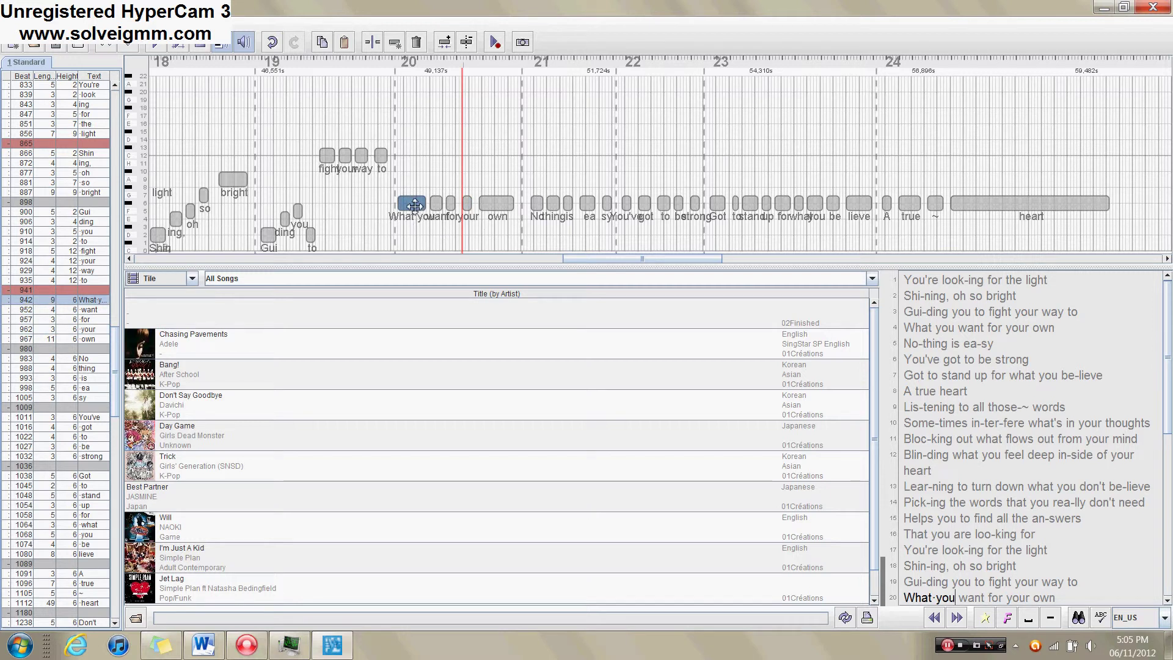
pyautogui.hotkey('ctrl', 'v')
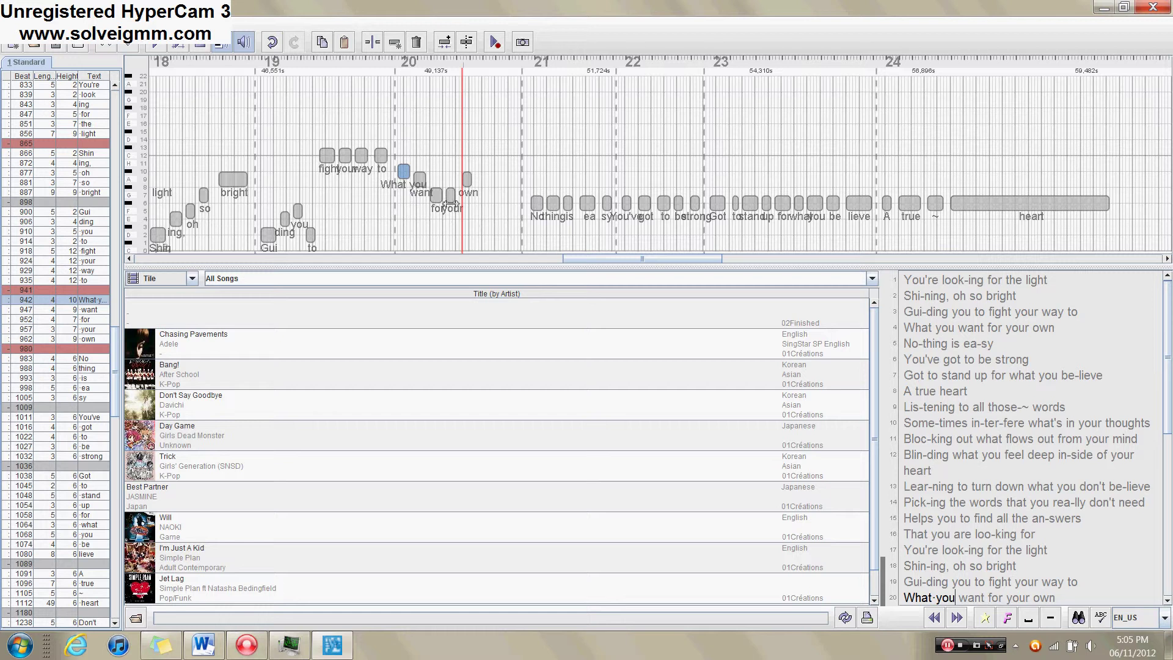
# Step: Compare page 20 with the first verse, then extend "own" at height 7 and split it into "own", "~" and "~" notes
pyautogui.moveTo(634, 264); pyautogui.dragTo(232, 260)
pyautogui.click(302, 226)
pyautogui.moveTo(353, 218); pyautogui.dragTo(360, 219)
pyautogui.moveTo(289, 259); pyautogui.dragTo(664, 259)
pyautogui.moveTo(572, 178); pyautogui.dragTo(610, 200)
pyautogui.click(580, 191)
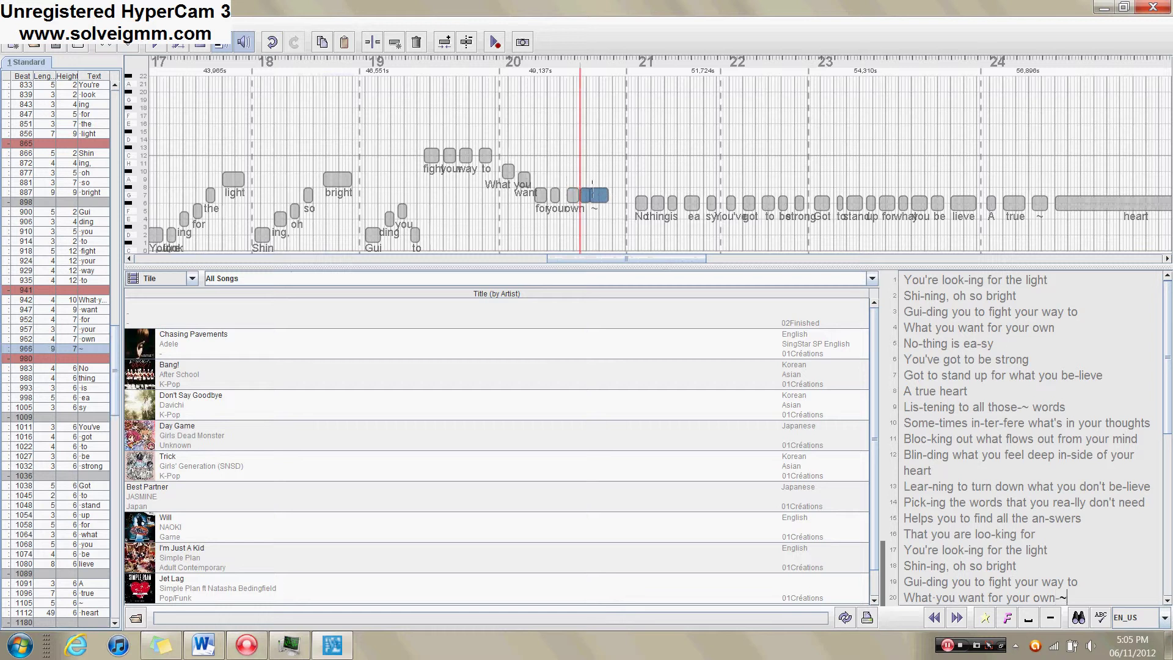
pyautogui.press('p')
pyautogui.doubleClick(589, 194)
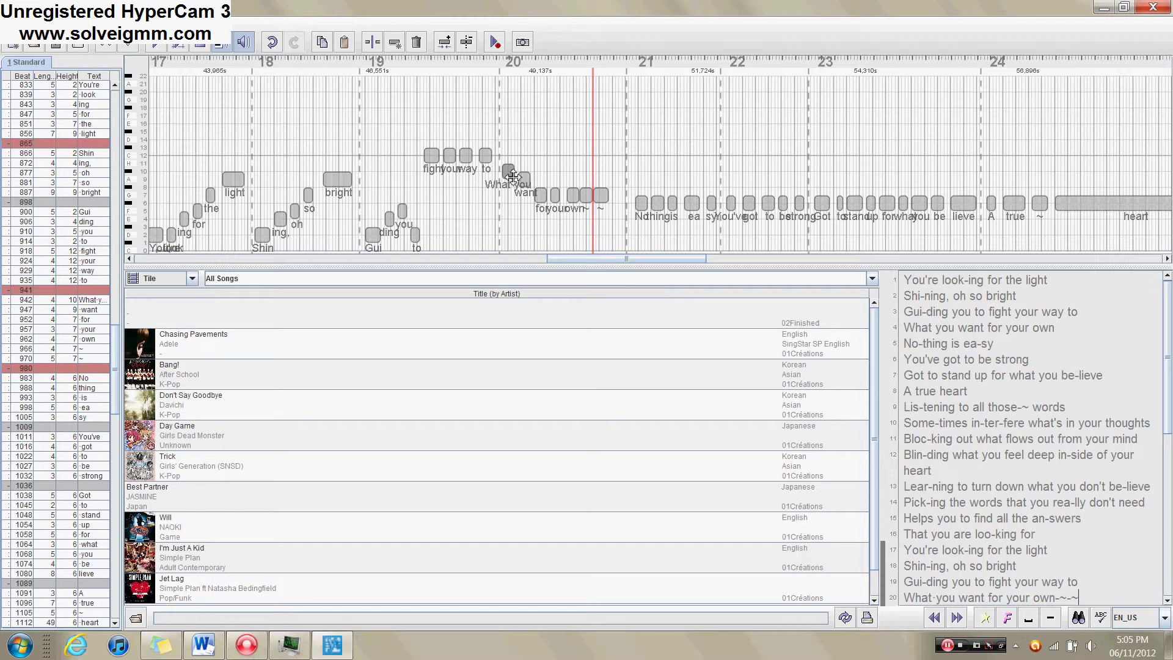
# Step: Paste the copied melody again over the page 20 line, starting at the joined "What you" note
pyautogui.click(531, 157)
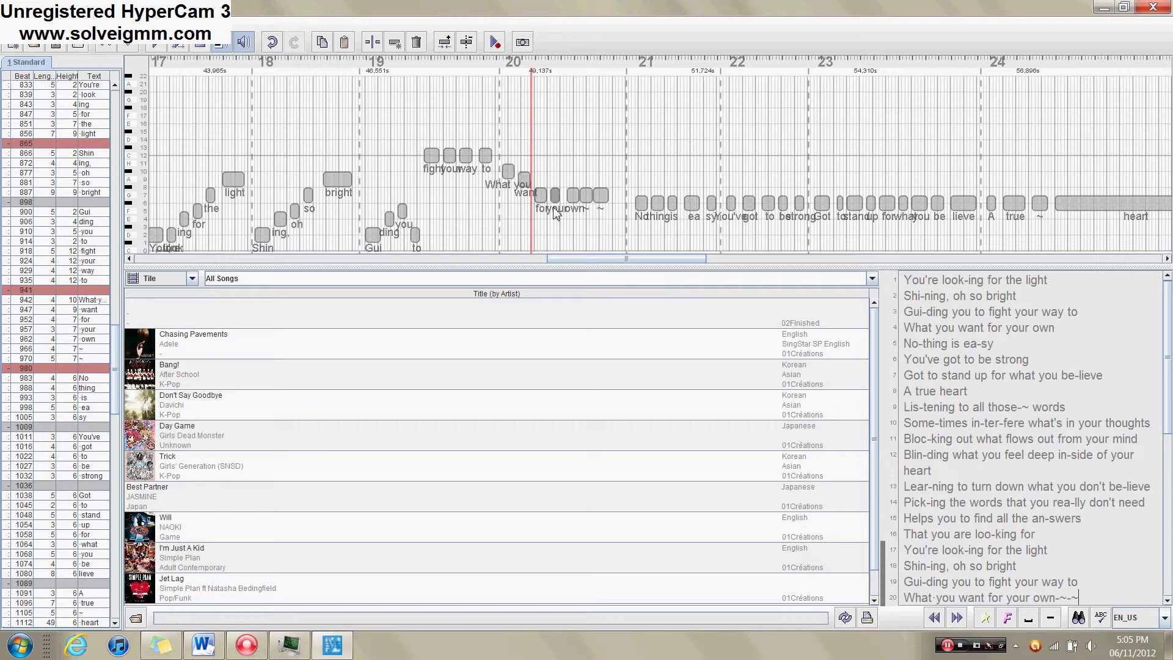
pyautogui.click(508, 171)
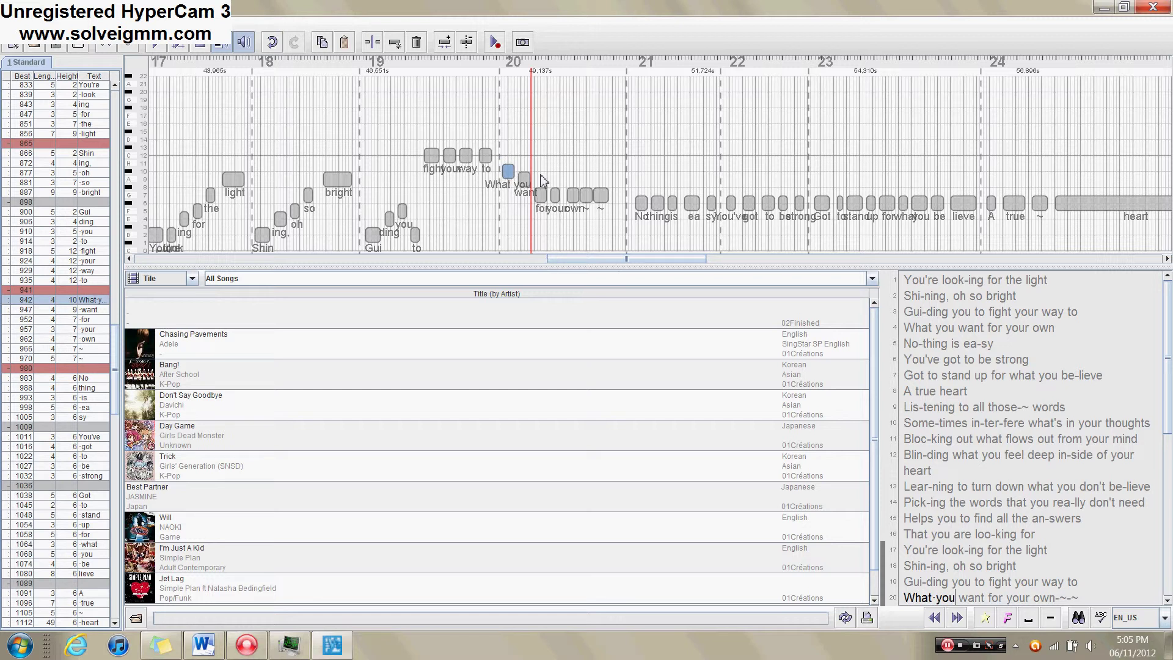
pyautogui.hotkey('ctrl', 'v')
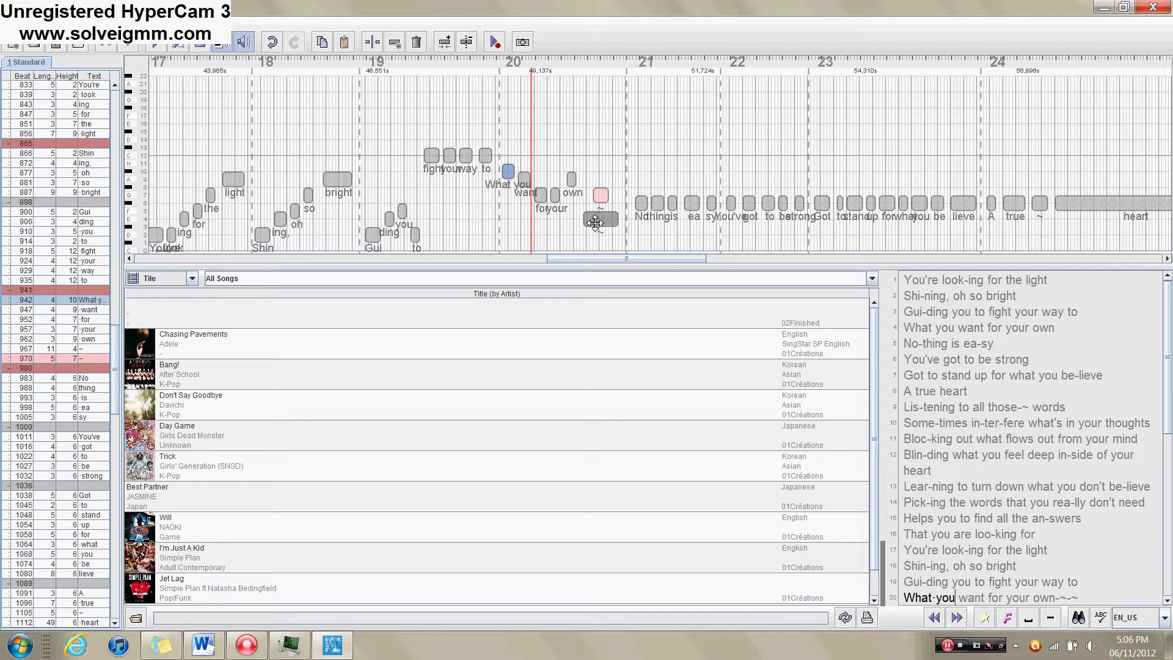
pyautogui.moveTo(677, 260)
pyautogui.mouseDown()
pyautogui.moveTo(667, 265)
pyautogui.moveTo(692, 264)
pyautogui.mouseUp()
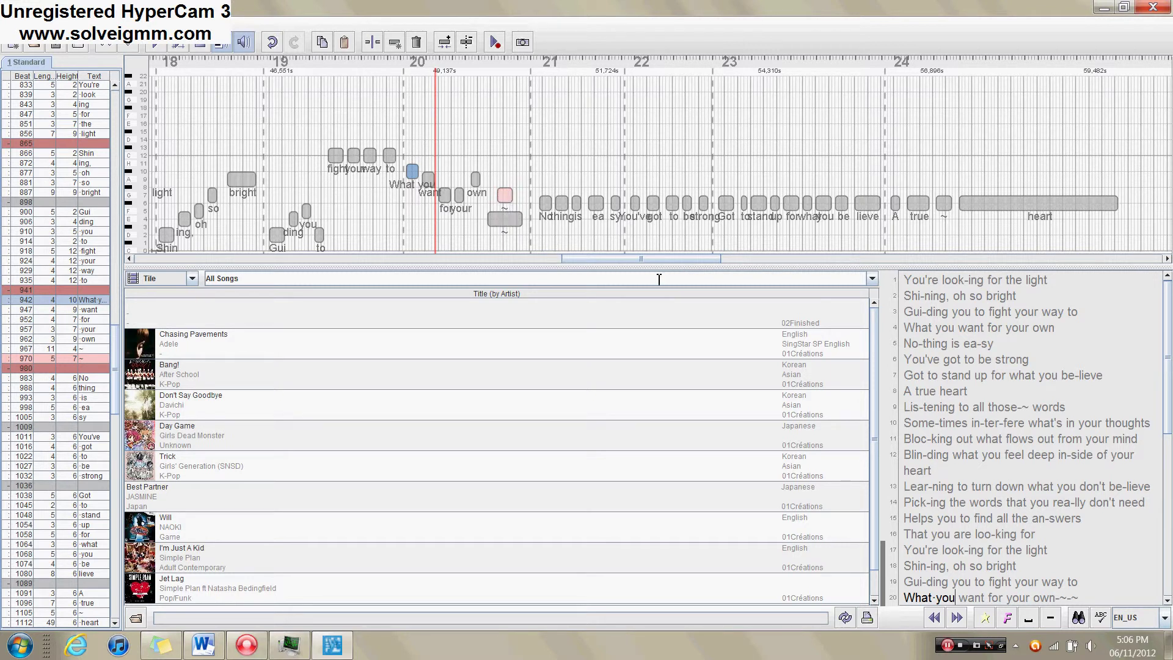
pyautogui.hscroll(-1, 627, 263)
pyautogui.moveTo(627, 264); pyautogui.dragTo(652, 257)
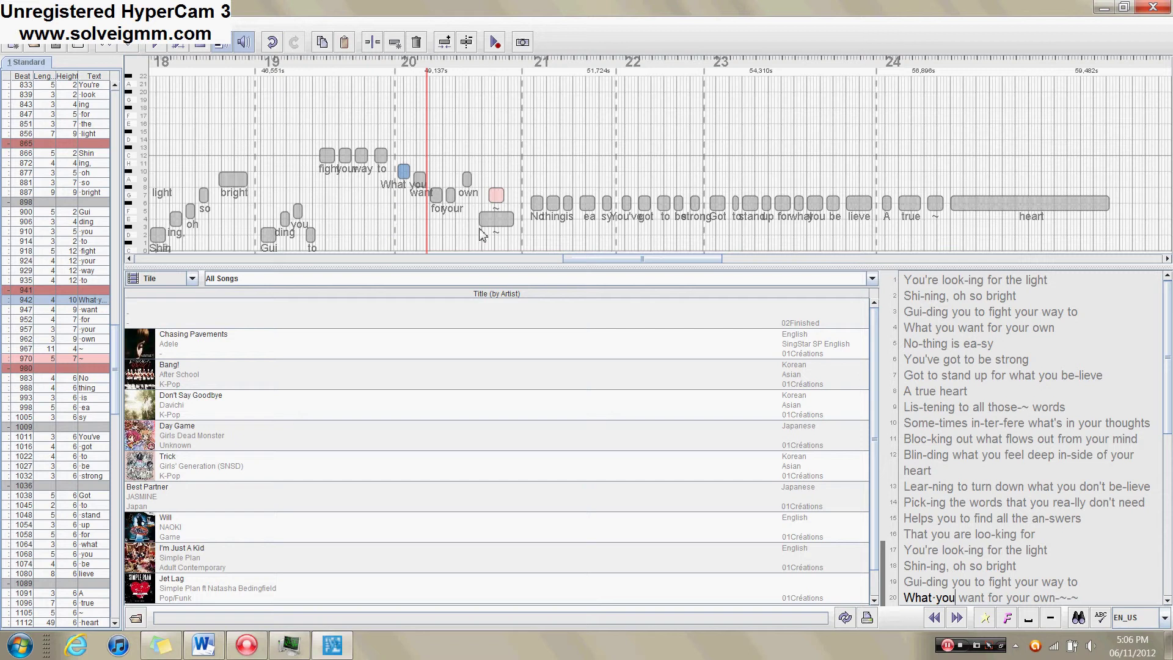
# Step: Select the two overlapping "~" notes at the end of page 20 and join them into one note
pyautogui.click(496, 196)
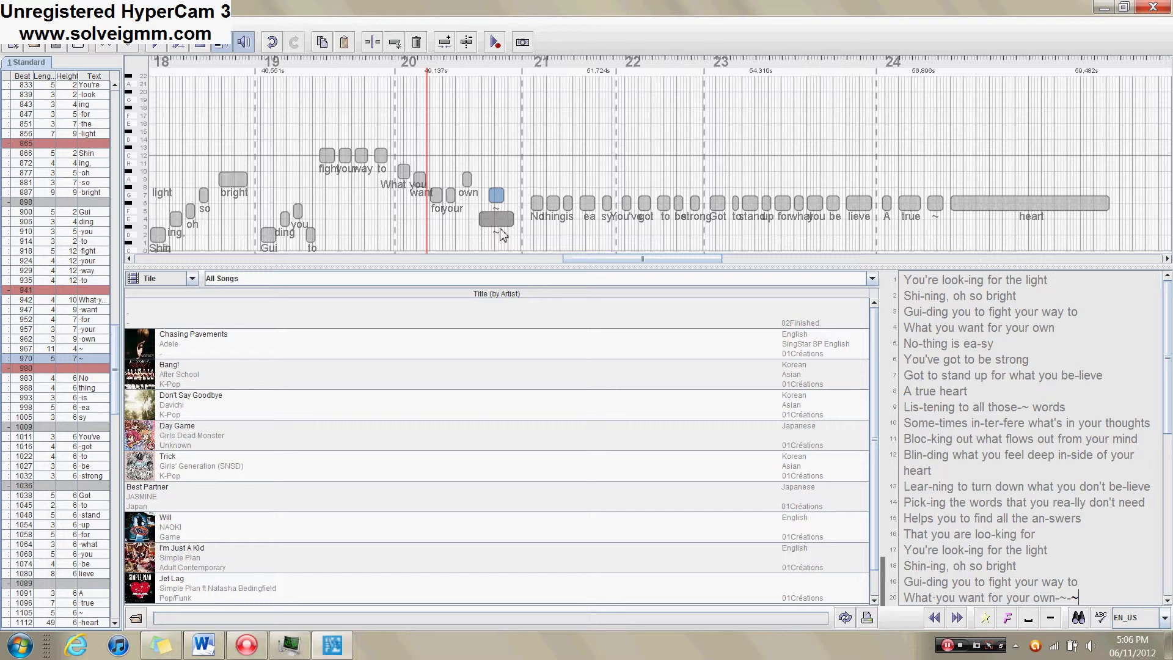
pyautogui.moveTo(614, 258); pyautogui.dragTo(612, 255)
pyautogui.click(522, 224)
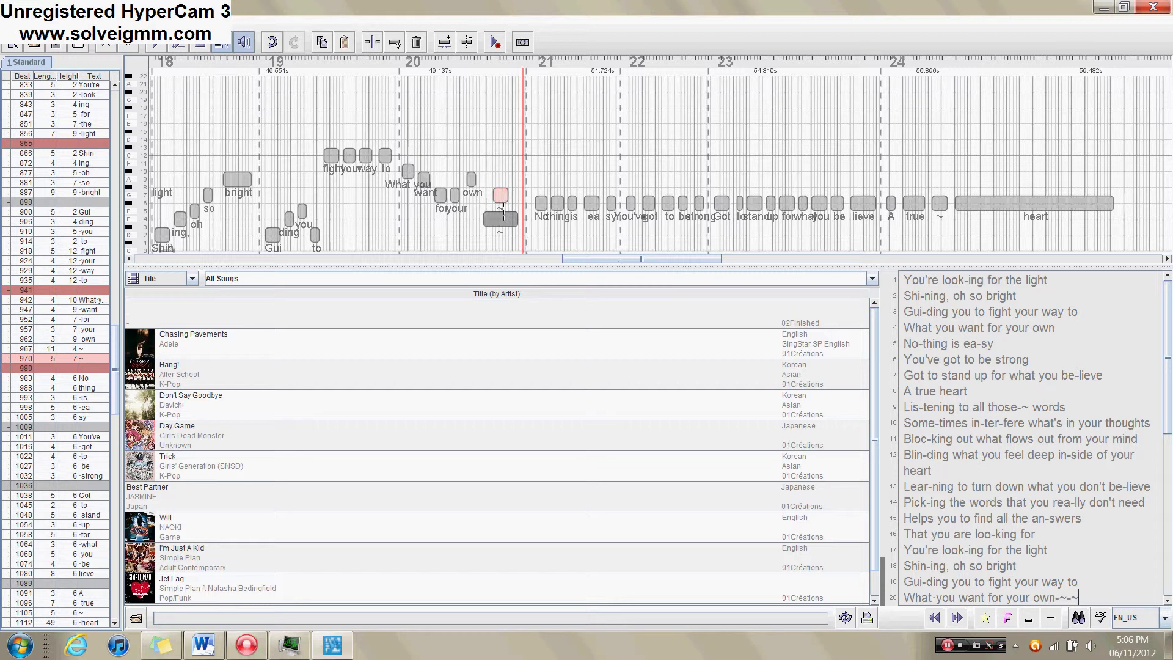
pyautogui.click(504, 196)
pyautogui.click(503, 219)
pyautogui.click(503, 197)
pyautogui.click(504, 219)
pyautogui.click(502, 197)
pyautogui.click(507, 220)
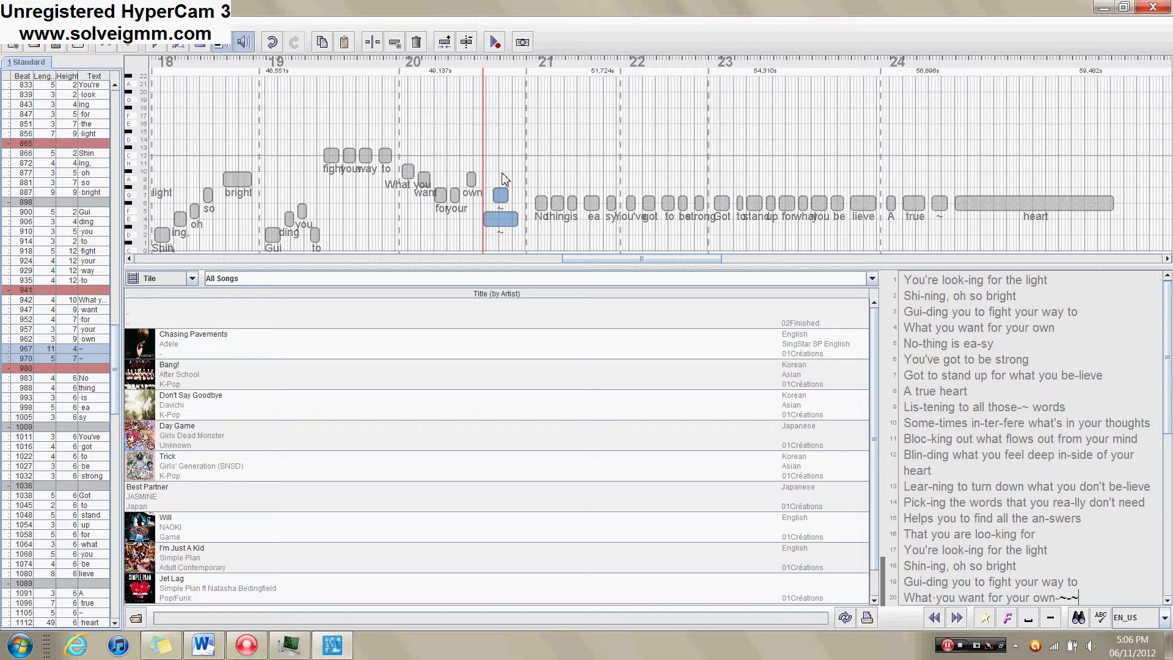
pyautogui.click(499, 218)
pyautogui.click(500, 195)
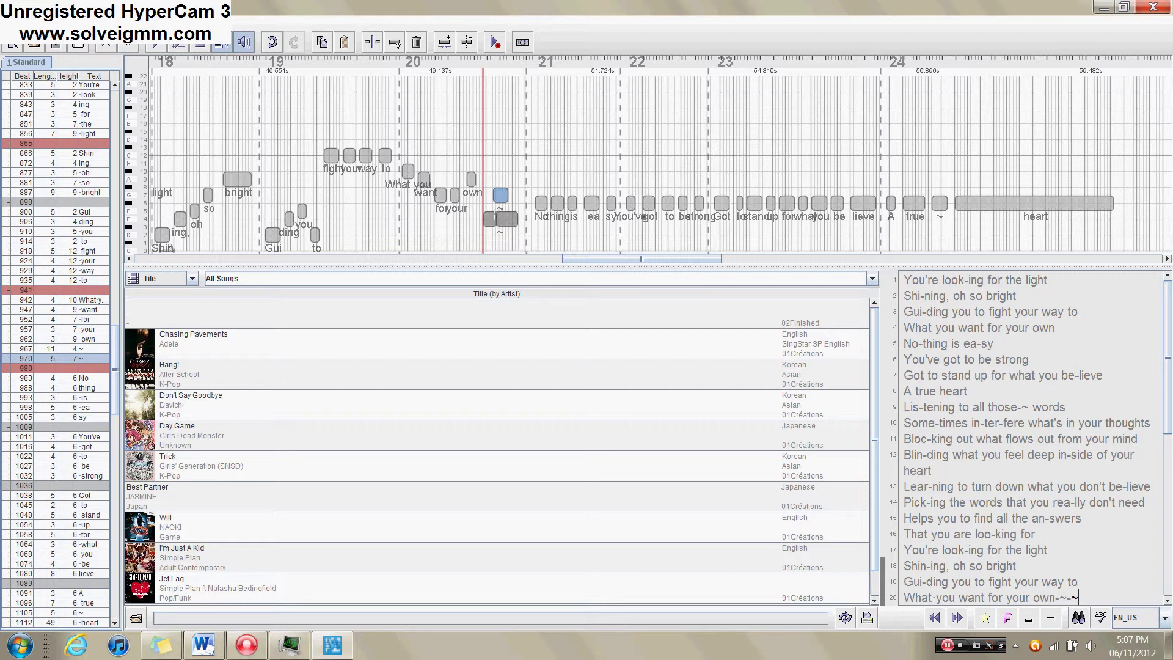
pyautogui.click(511, 223)
pyautogui.keyDown('shift'); pyautogui.click(504, 198); pyautogui.keyUp('shift')
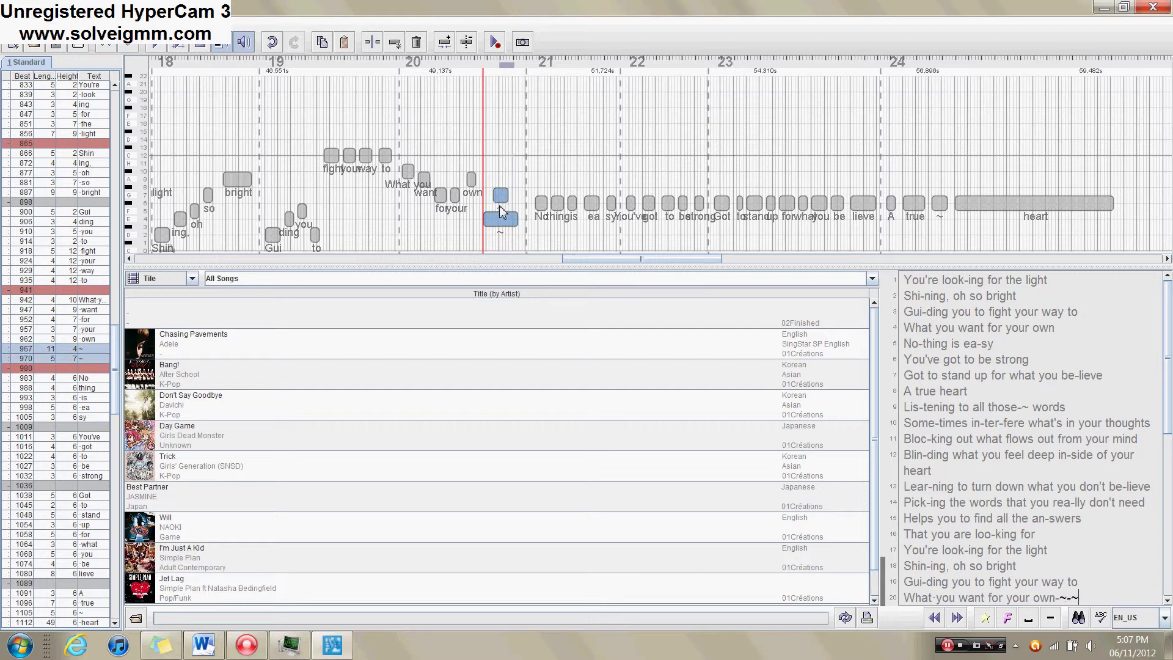
pyautogui.click(444, 41)
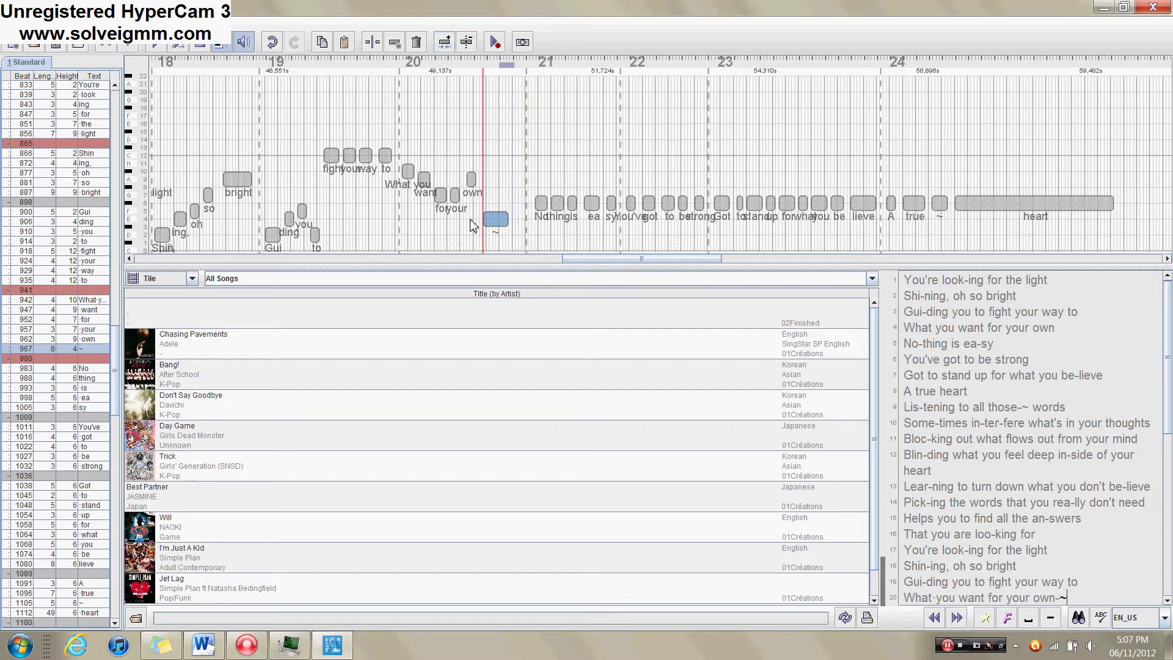
# Step: Reapply the copied melody from the "What you" note on page 20 and save the song, overwriting the existing file
pyautogui.click(467, 241)
pyautogui.click(408, 171)
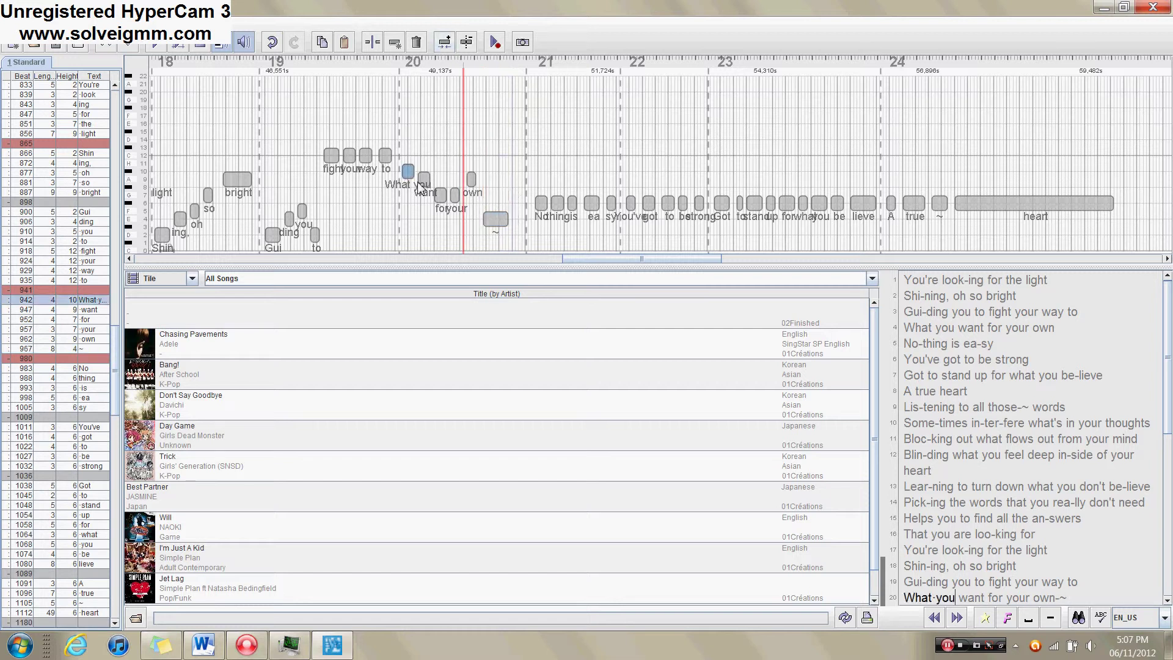
pyautogui.hotkey('ctrl', 'v')
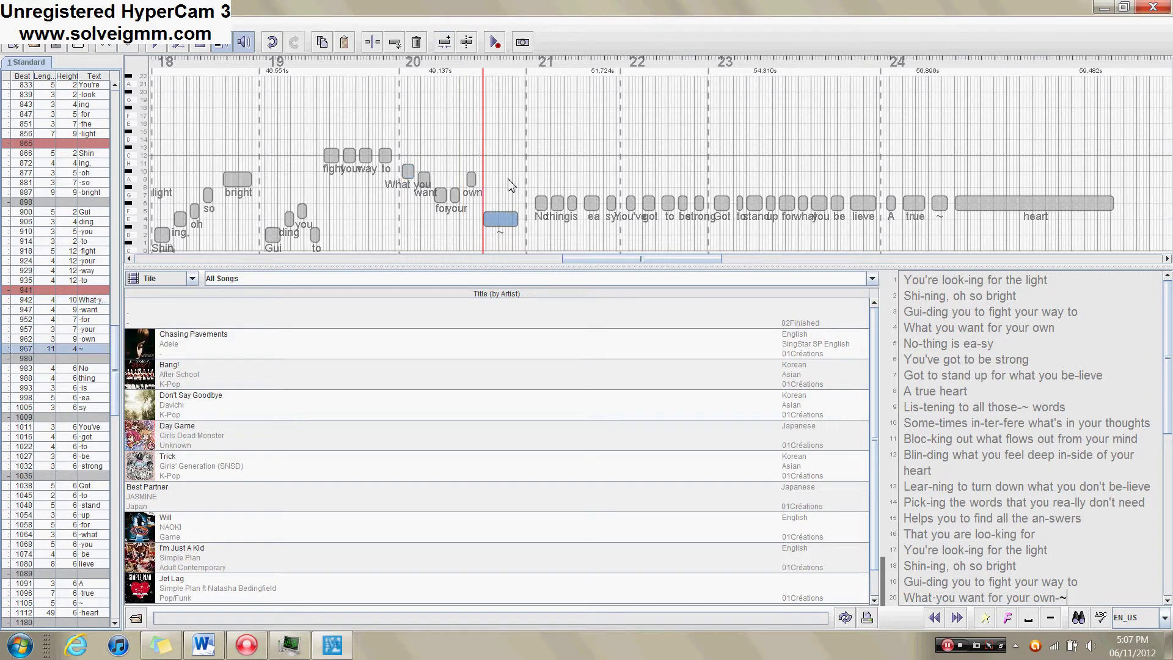
pyautogui.hotkey('ctrl', 's')
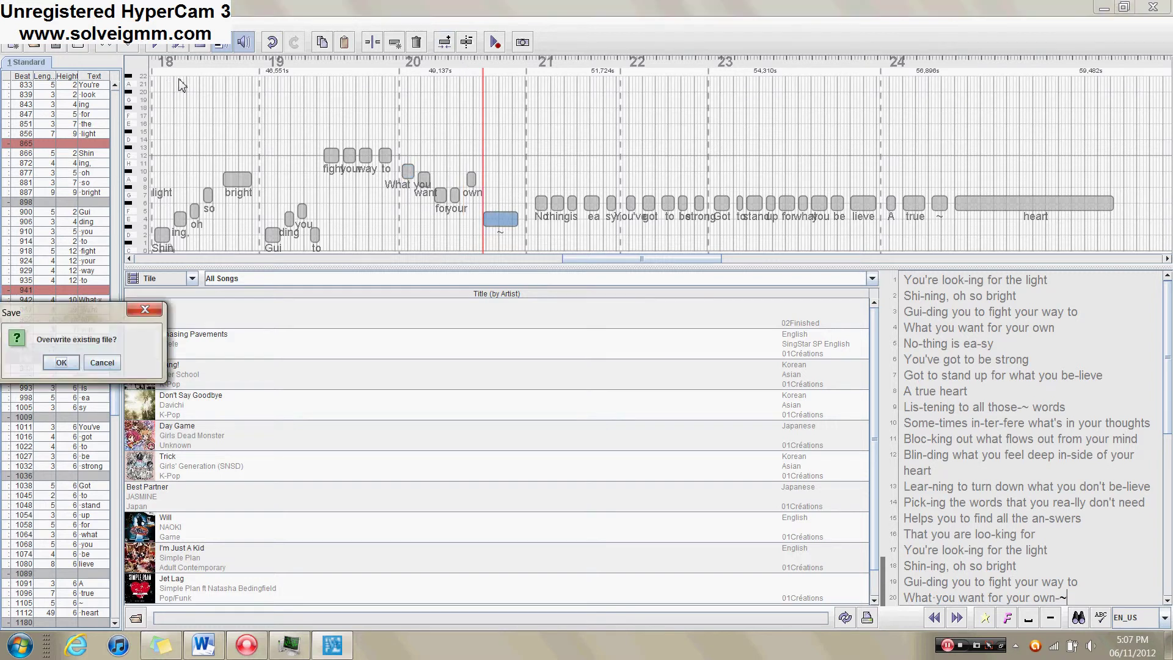
pyautogui.click(53, 365)
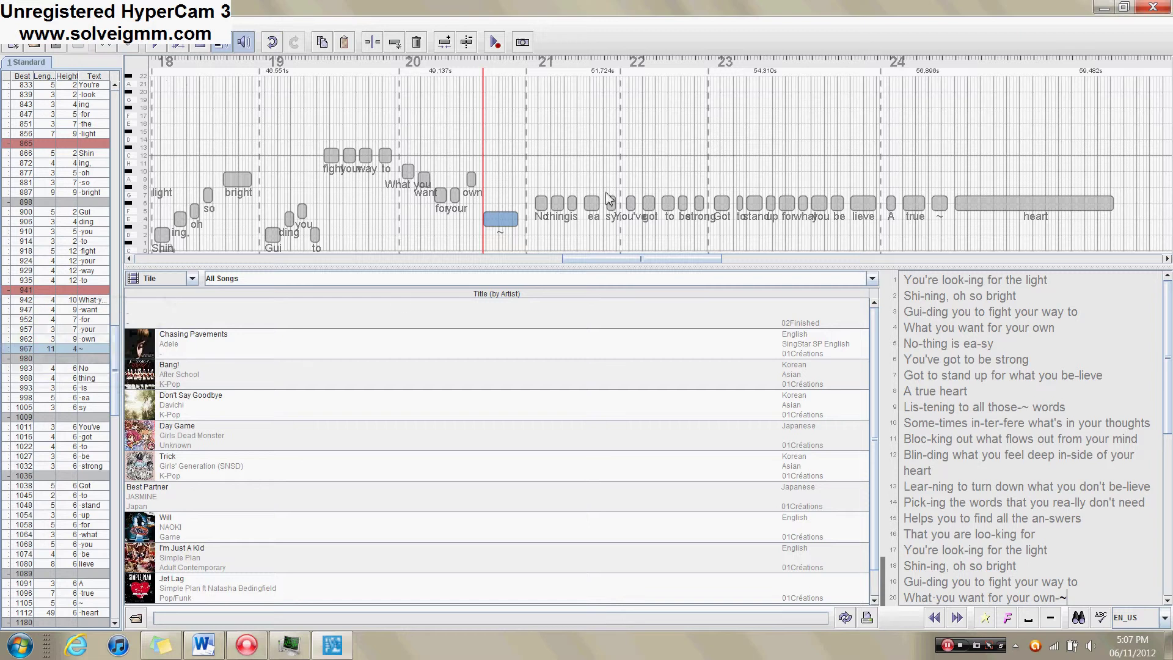
# Step: Play back the end of the edited page 20 line, stepping note by note through "for", "your", "own" and "~"
pyautogui.click(522, 182)
pyautogui.press('p')
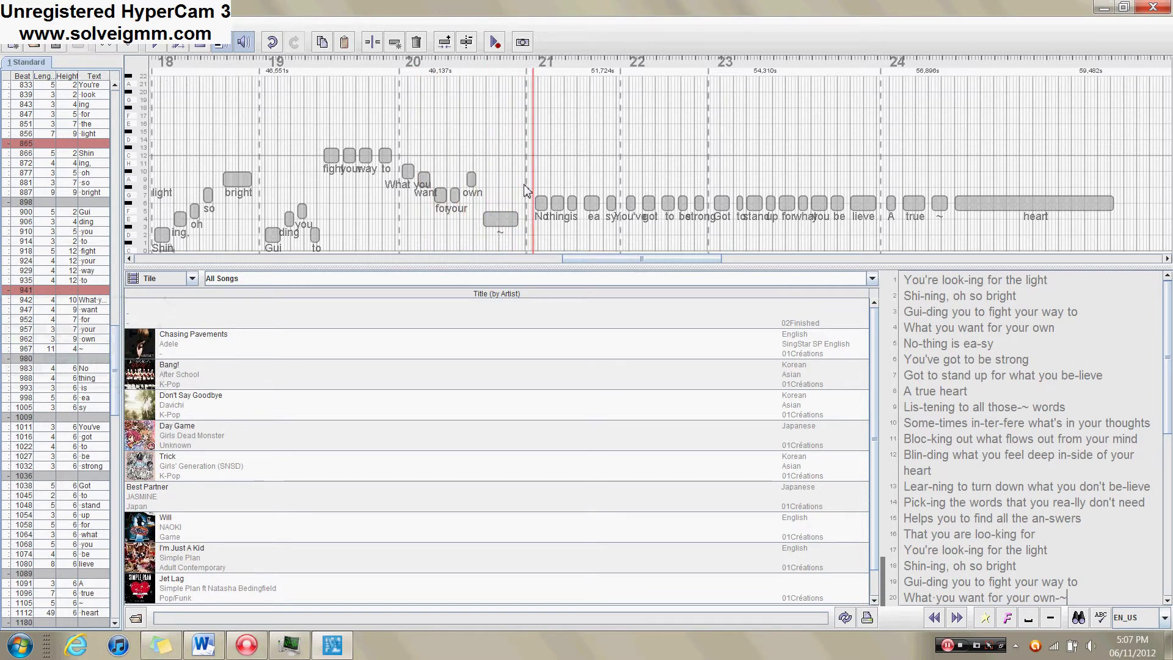
pyautogui.click(498, 222)
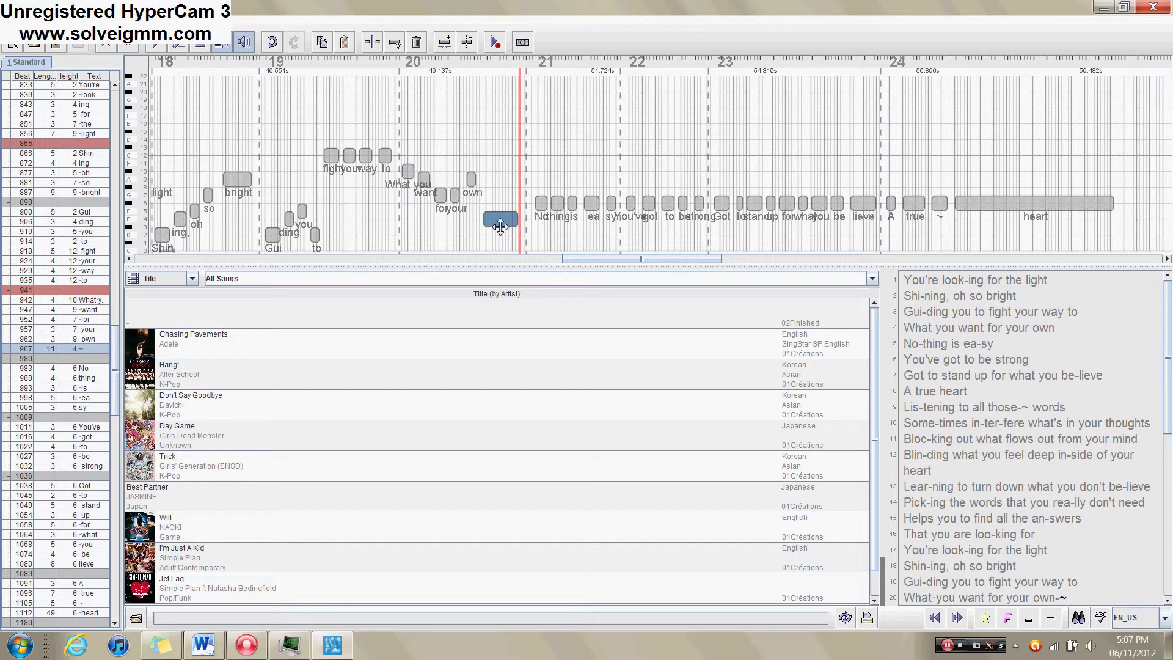
pyautogui.press('Left')
pyautogui.press('Left')
pyautogui.press('Left')
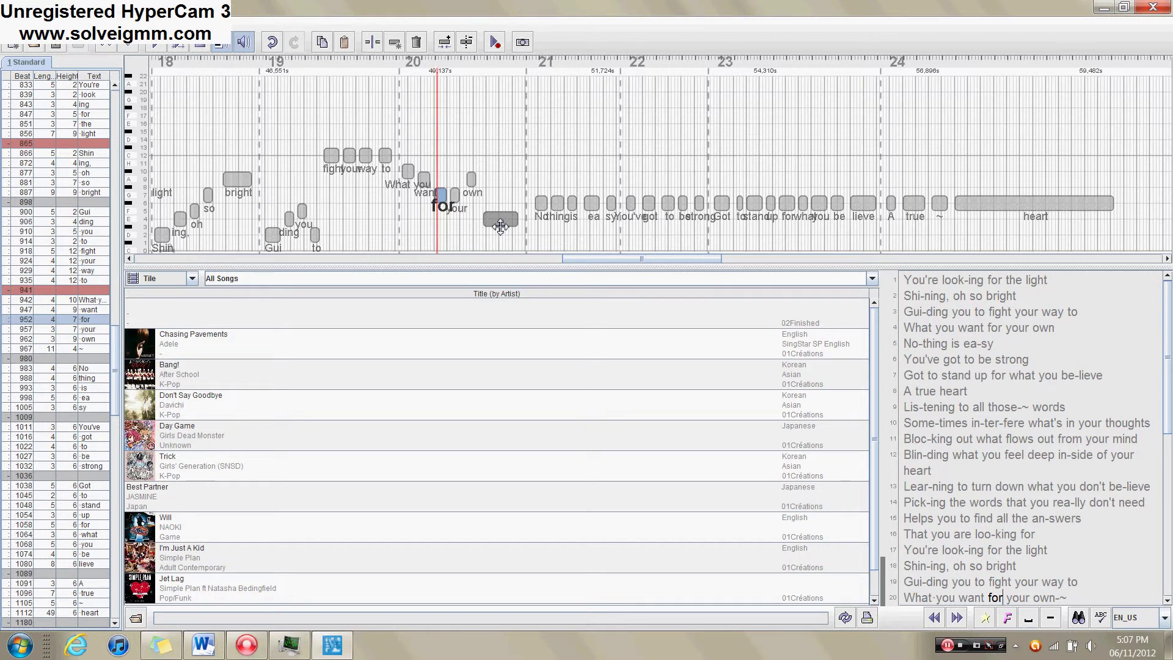
pyautogui.press('Right')
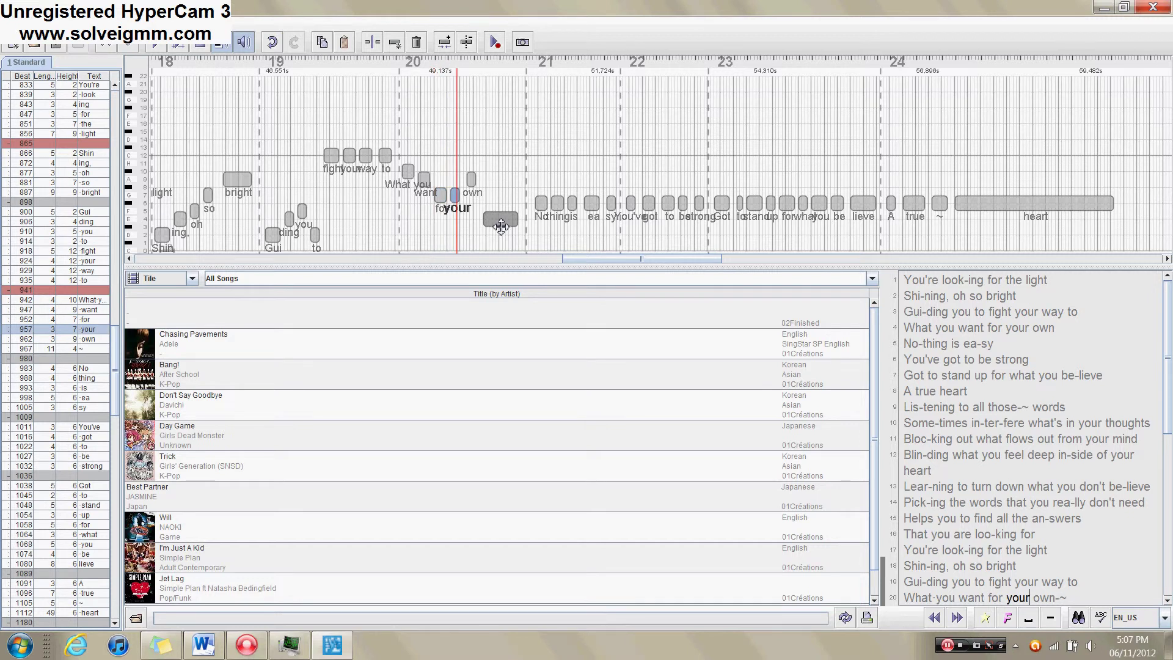
pyautogui.press('Right')
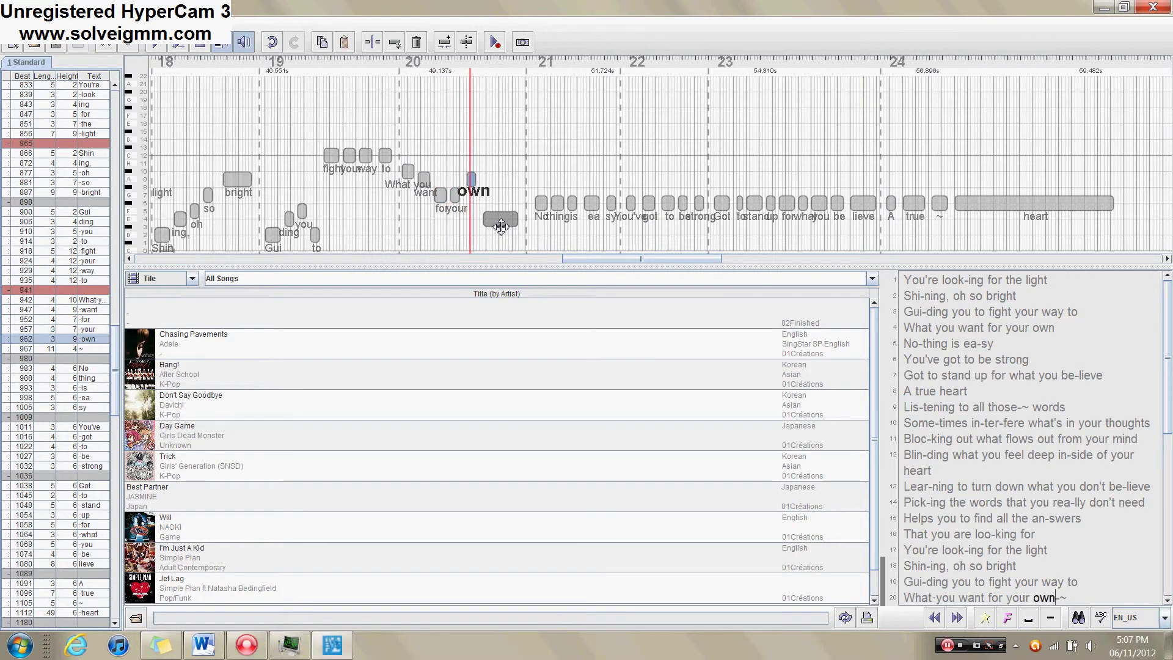
pyautogui.press('Right')
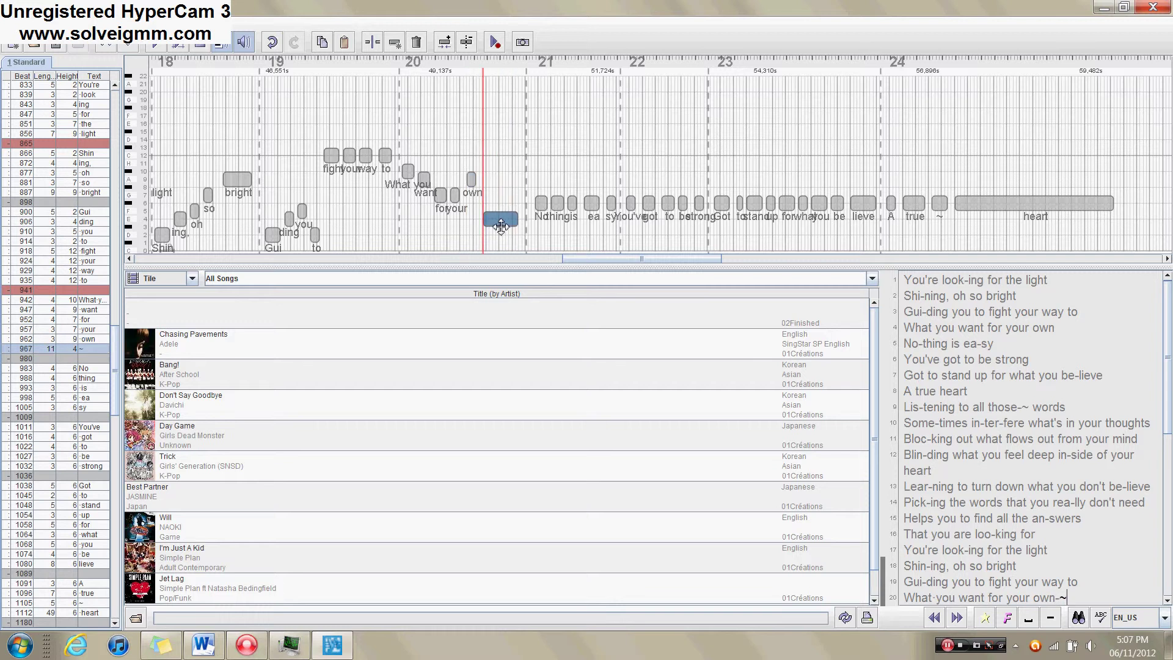
# Step: Step back and forth through the "for", "your" and "own" notes on page 20 to recheck how they sound
pyautogui.press('Left')
pyautogui.press('Left')
pyautogui.press('Left')
pyautogui.press('Right')
pyautogui.press('Right')
pyautogui.press('Left')
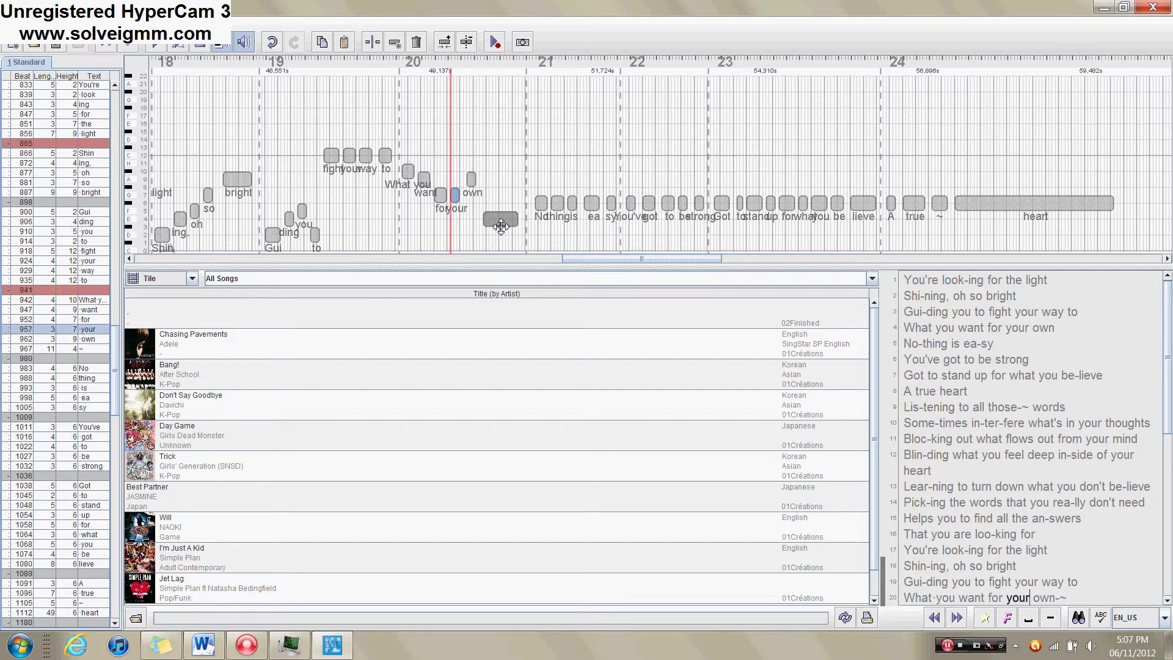
pyautogui.press('Left')
pyautogui.press('Right')
pyautogui.press('Right')
pyautogui.press('Left')
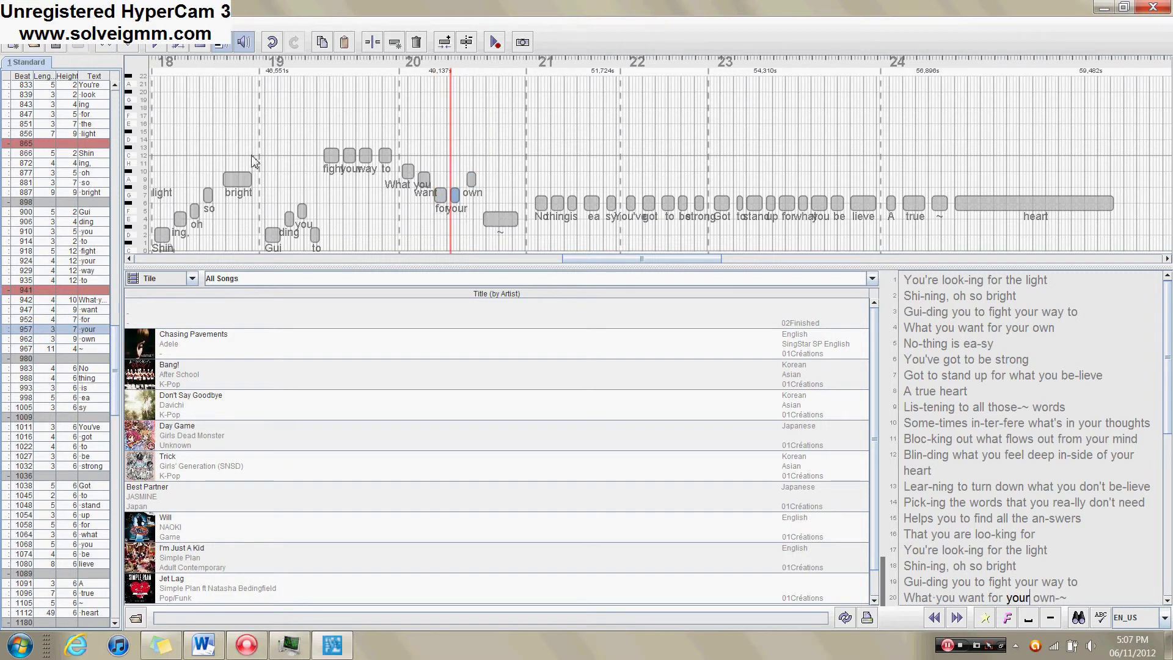
# Step: Play the song from the start of page 19, at "Gui-ding", into page 20
pyautogui.click(328, 209)
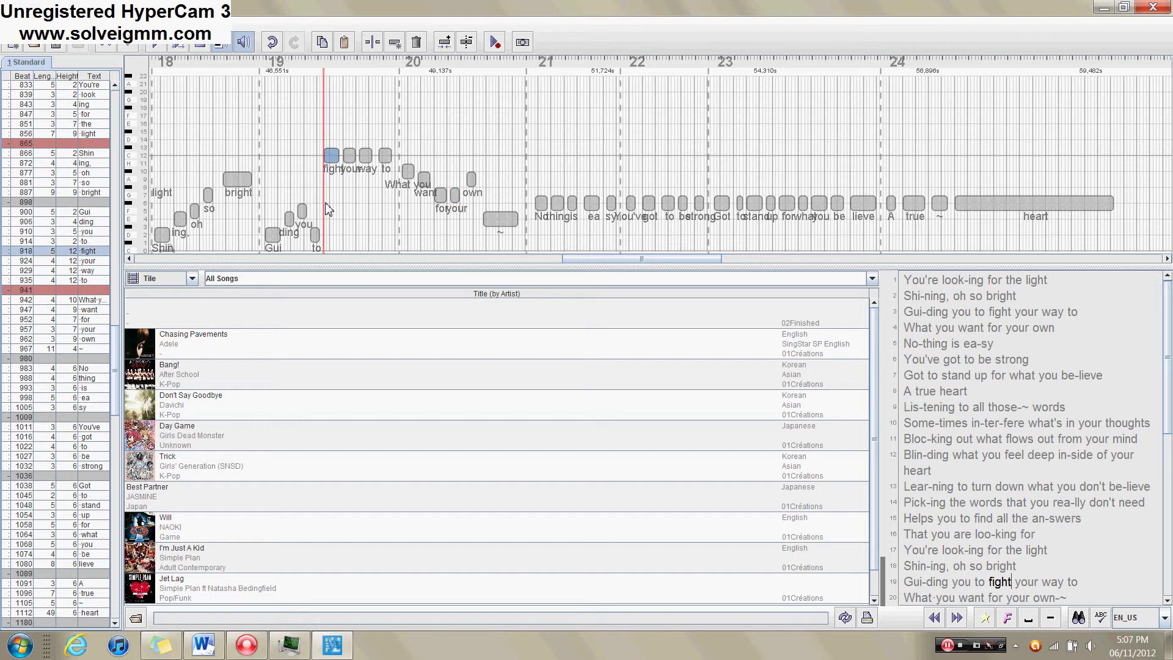
pyautogui.click(263, 221)
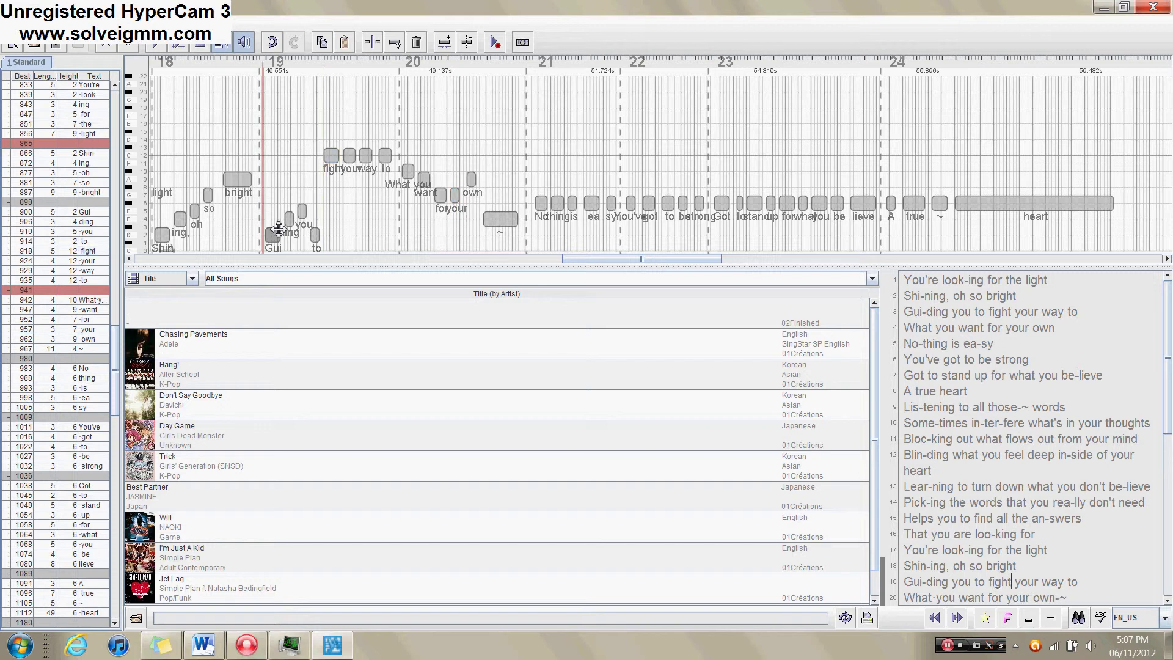
pyautogui.press('space')
pyautogui.click(408, 171)
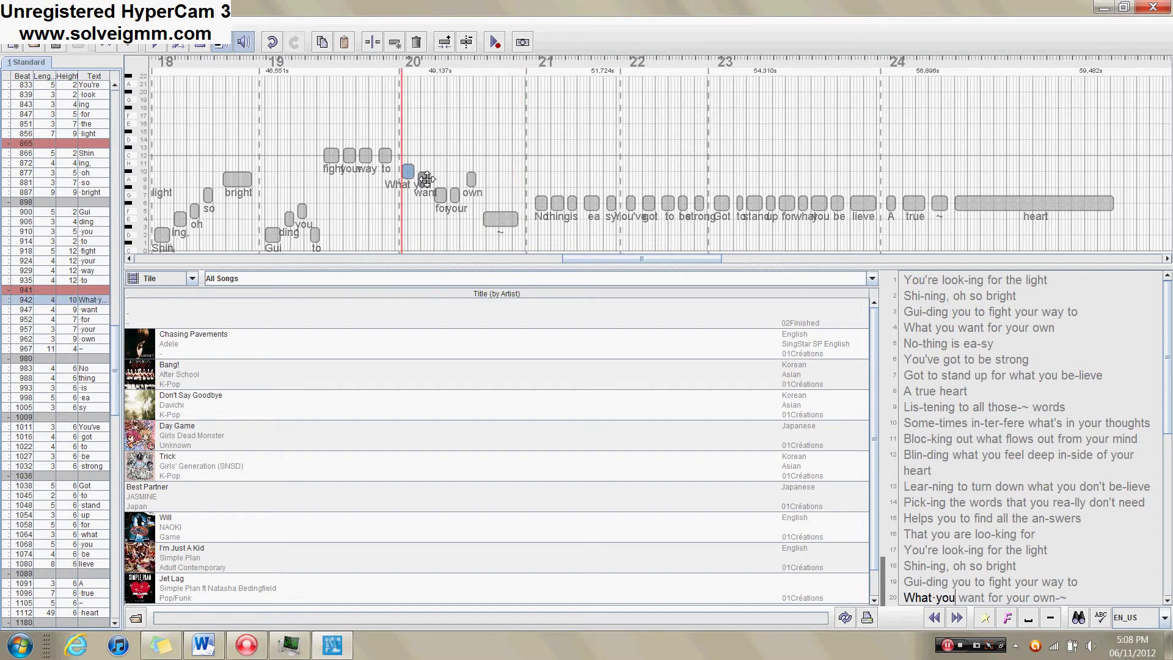
# Step: Split the "What you" note on page 20 into "What" and "you", and join "own" with the trailing "~" note
pyautogui.moveTo(409, 171)
pyautogui.mouseDown()
pyautogui.moveTo(408, 156)
pyautogui.moveTo(407, 172)
pyautogui.mouseUp()
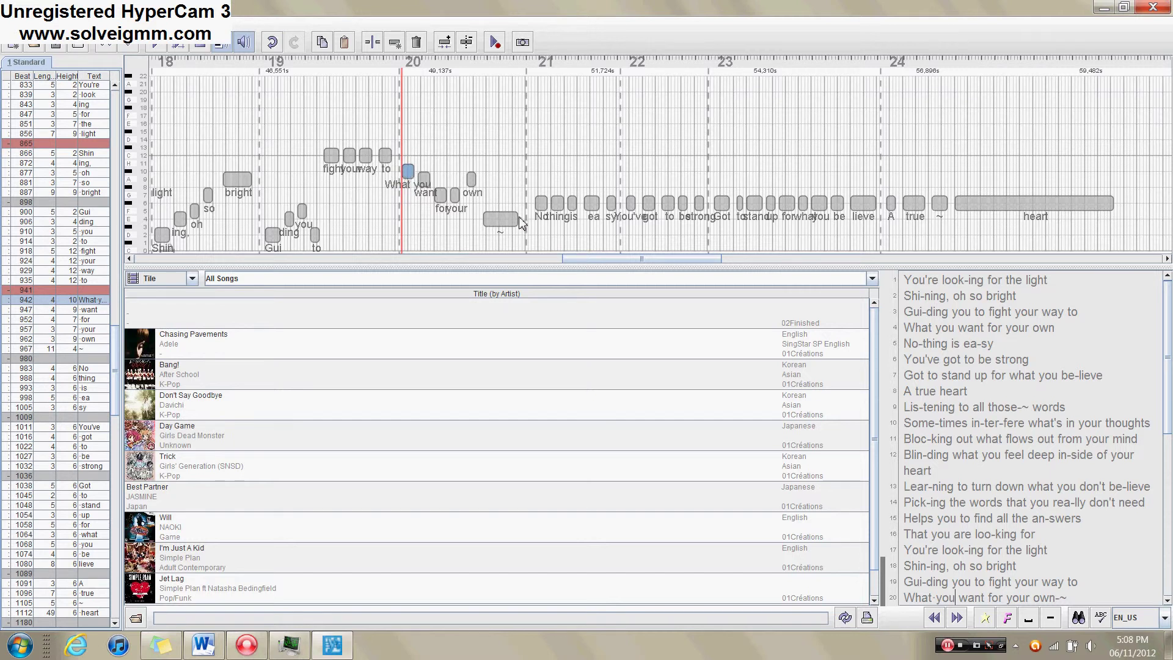
pyautogui.click(500, 220)
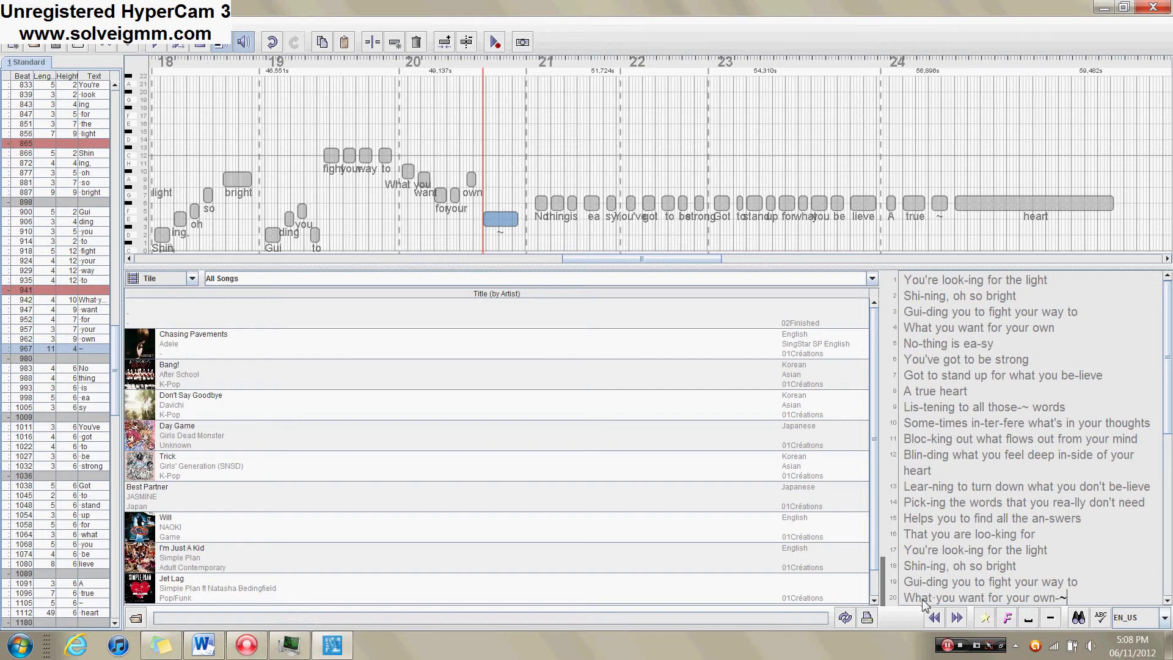
pyautogui.click(408, 166)
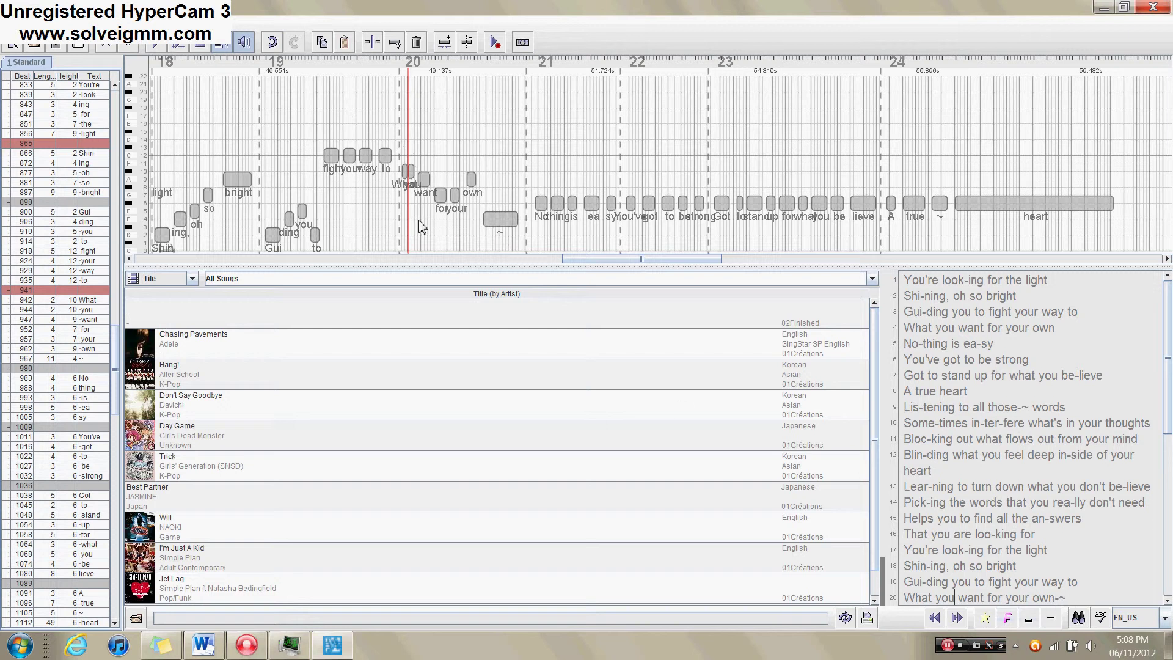
pyautogui.moveTo(504, 235); pyautogui.dragTo(469, 217)
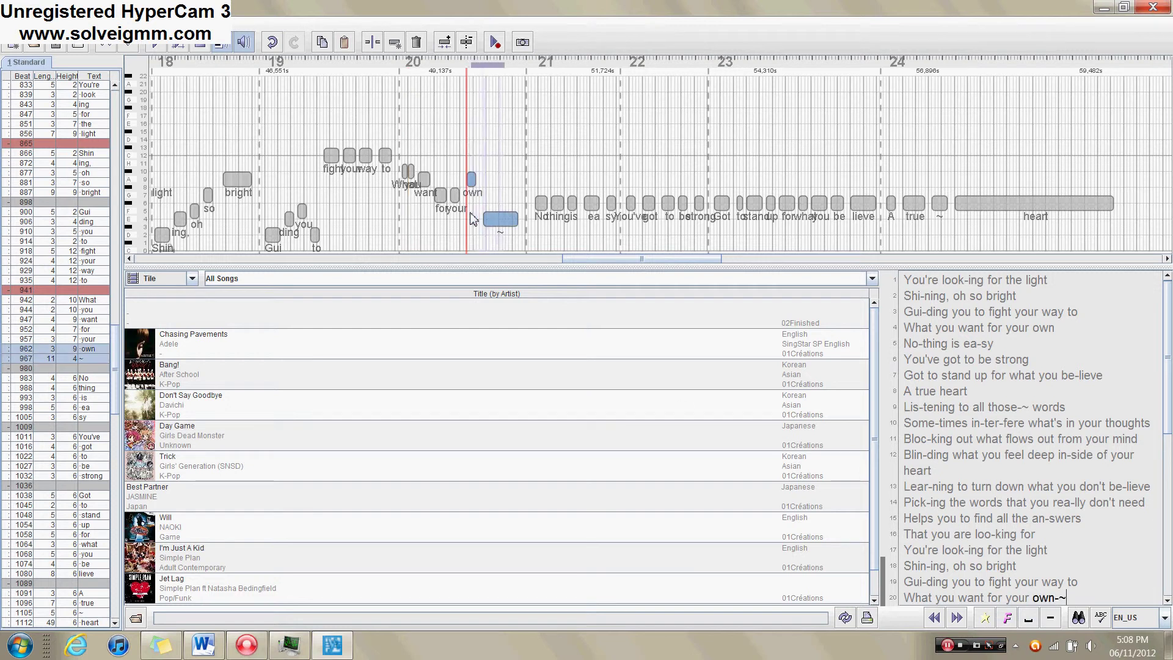
pyautogui.click(444, 42)
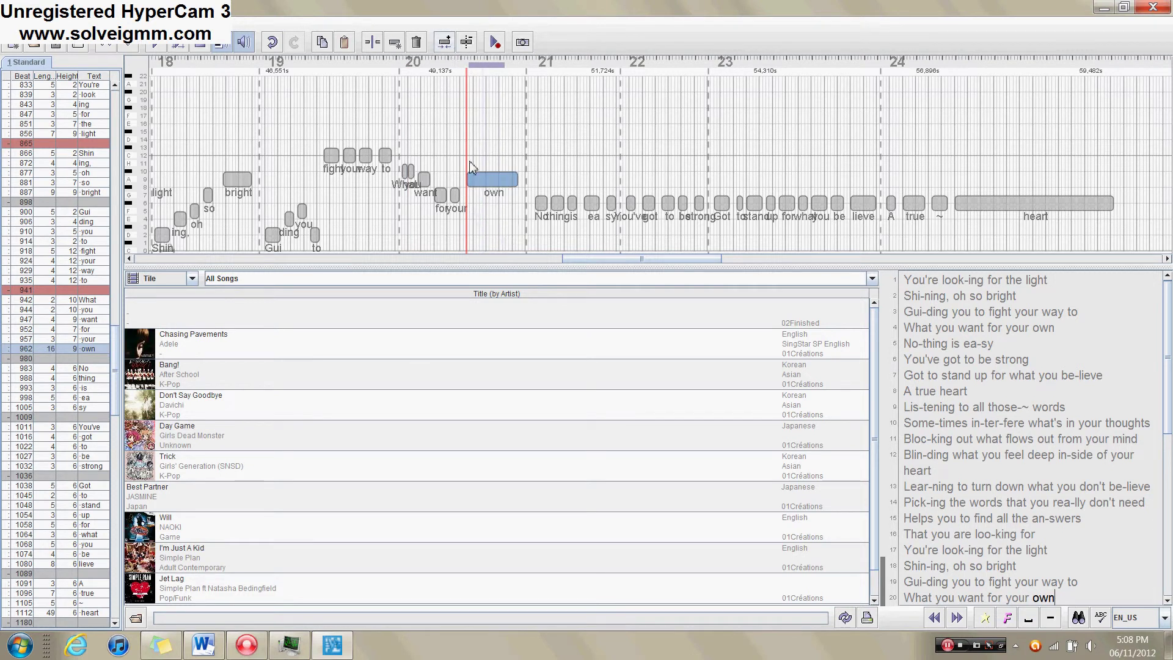
# Step: Reapply the copied melody to the page 20 line, starting at the separate "What" note
pyautogui.click(404, 171)
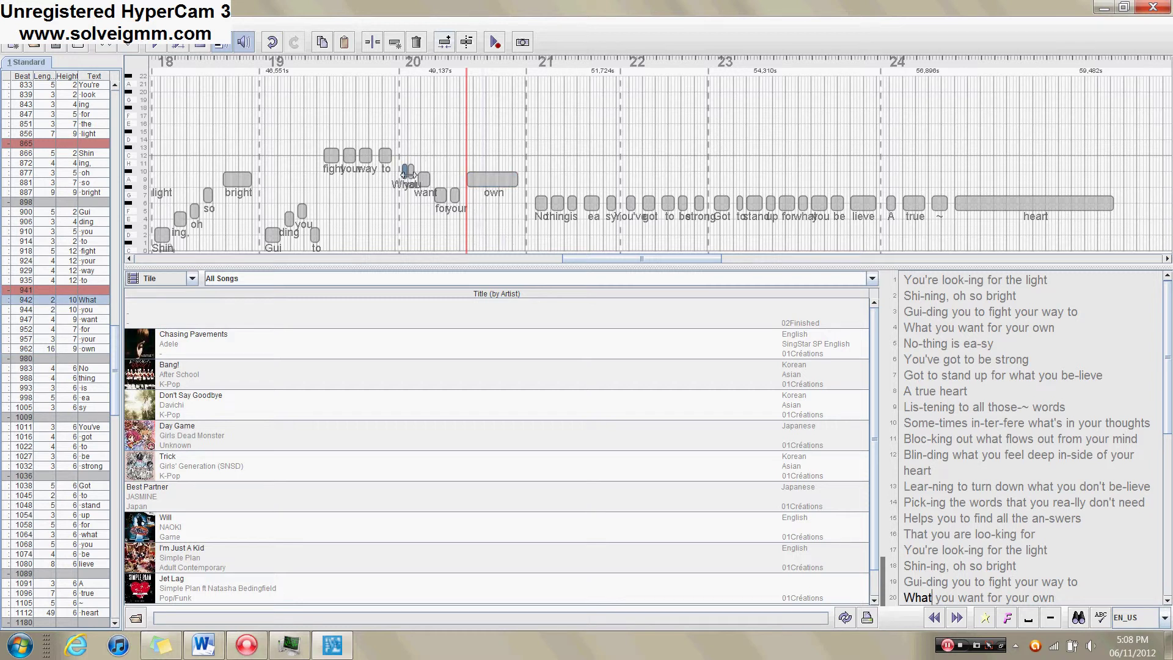
pyautogui.hotkey('ctrl', 'z')
pyautogui.hotkey('ctrl', 'z')
pyautogui.hotkey('ctrl', 'z')
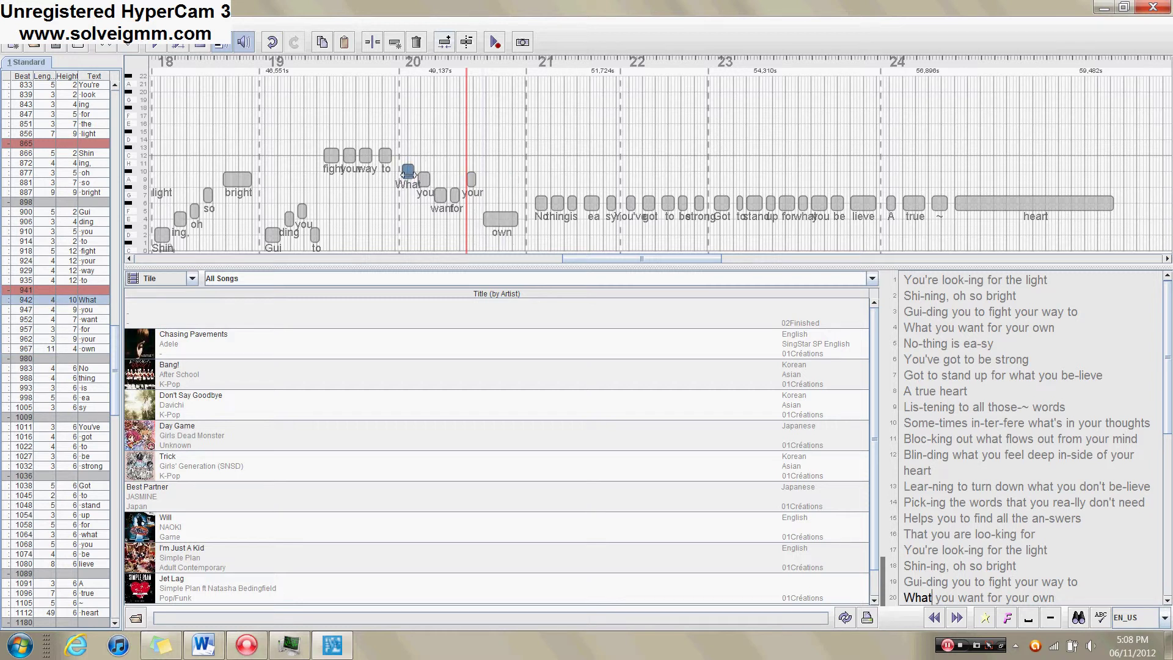
# Step: Play back the corrected page 20 line from just before "What"
pyautogui.press('space')
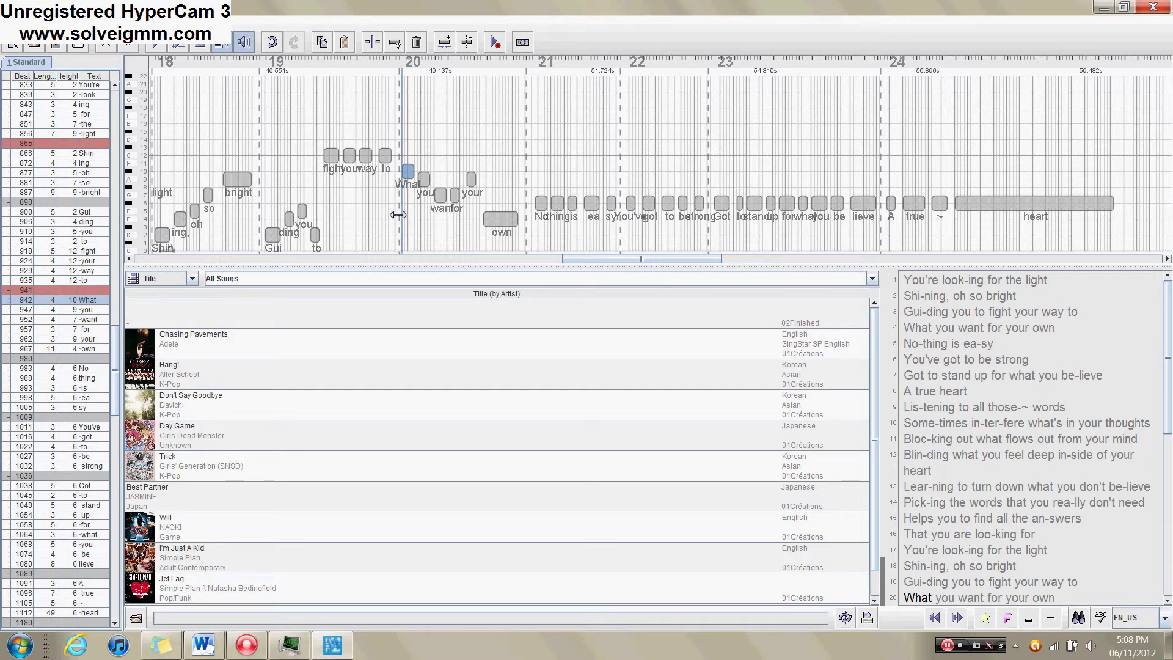
pyautogui.click(394, 215)
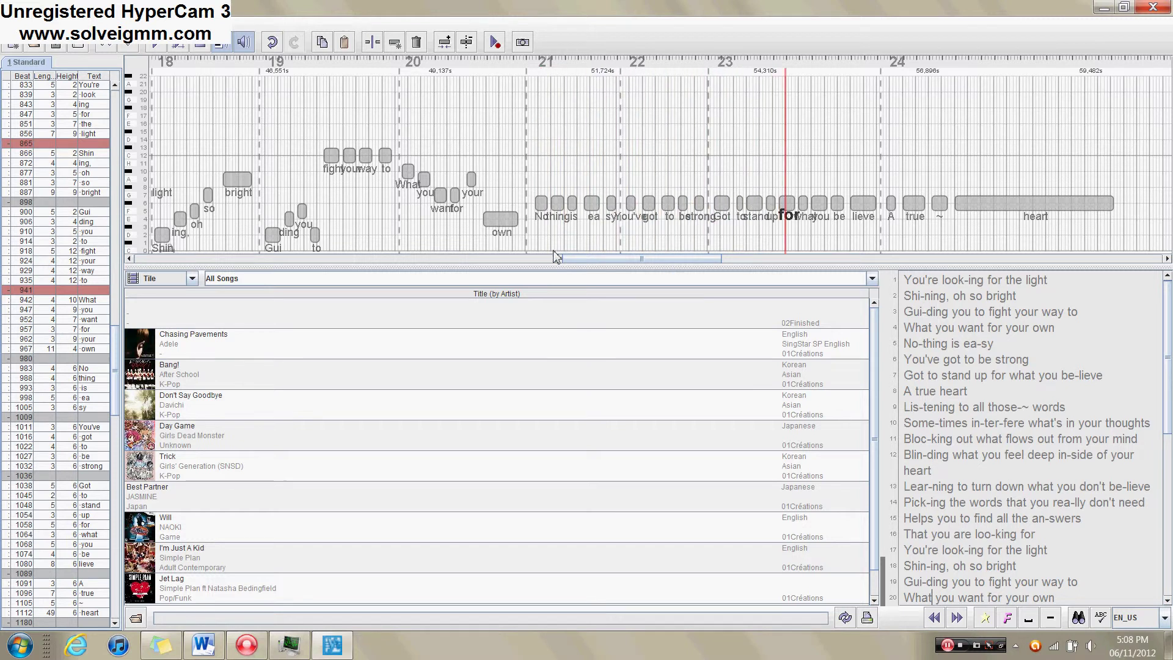
pyautogui.click(519, 225)
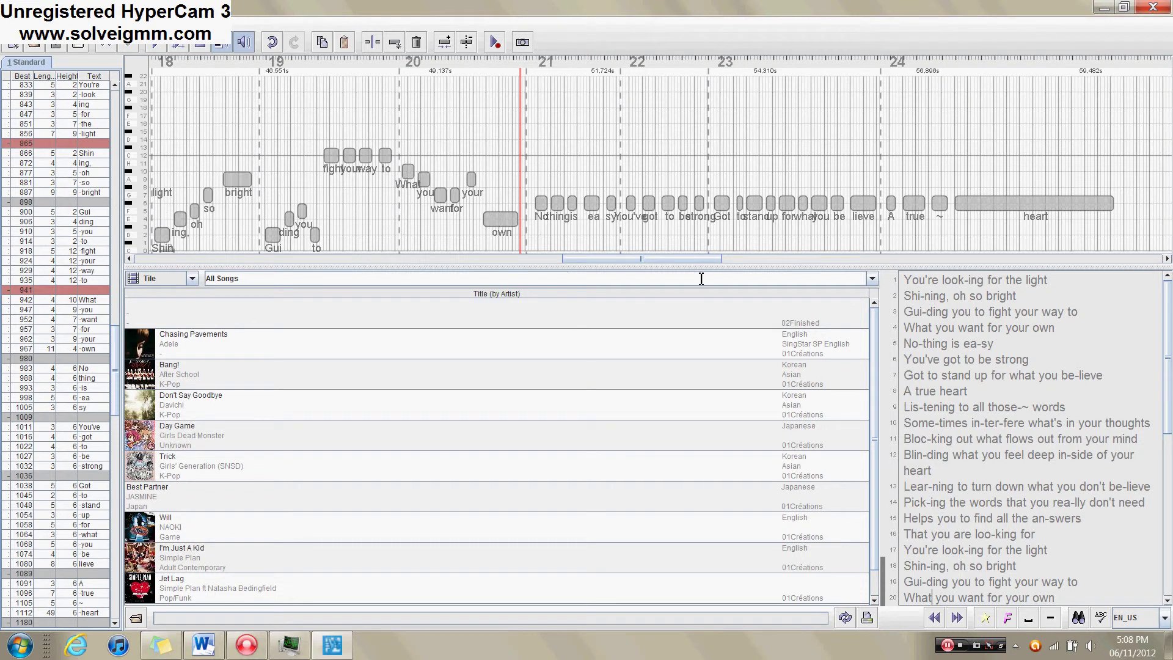
# Step: Split the long "heart" note on page 24 about two thirds along, and join the two parts back together
pyautogui.moveTo(674, 259)
pyautogui.mouseDown()
pyautogui.moveTo(654, 261)
pyautogui.moveTo(682, 260)
pyautogui.mouseUp()
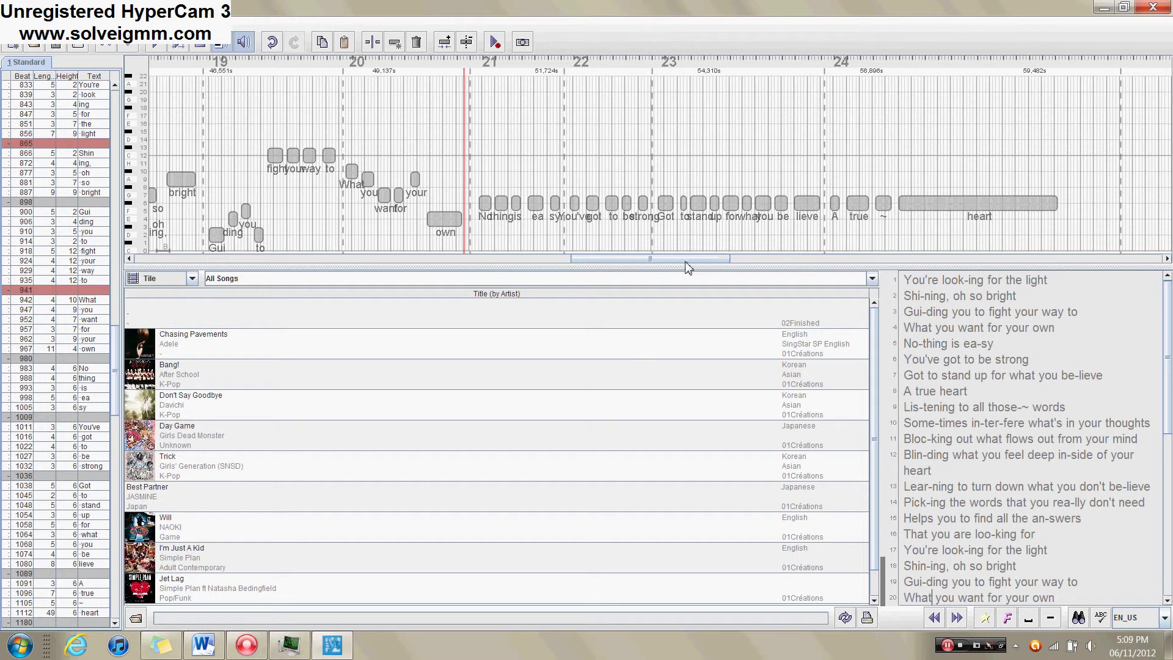
pyautogui.moveTo(686, 262); pyautogui.dragTo(720, 254)
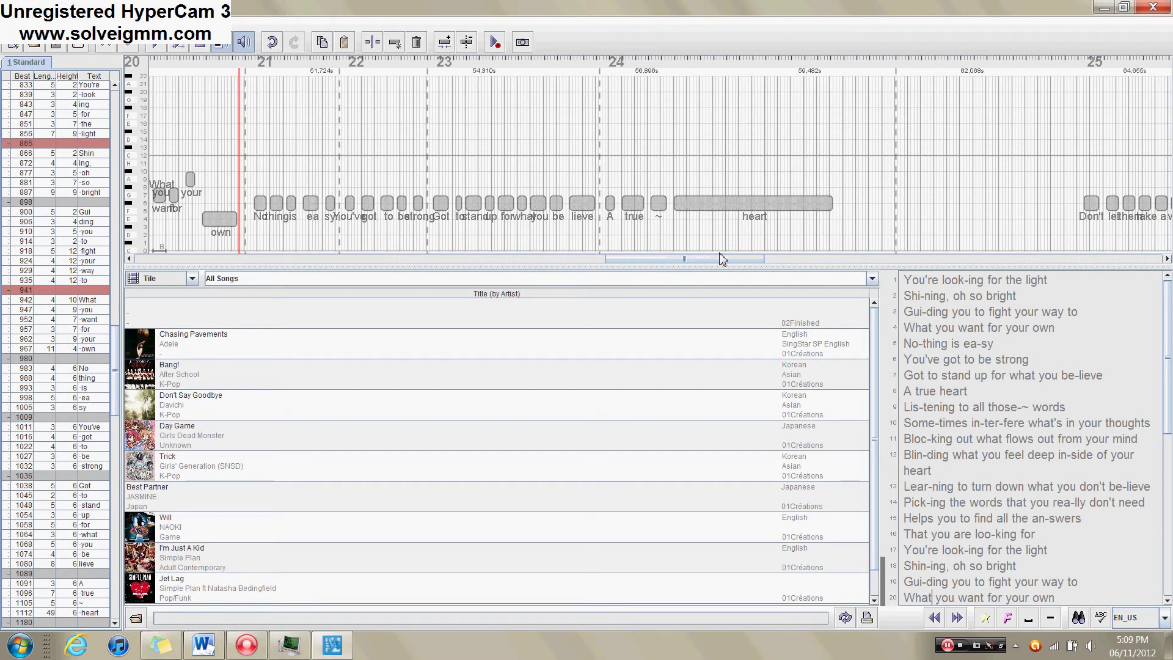
pyautogui.click(777, 202)
pyautogui.click(800, 203)
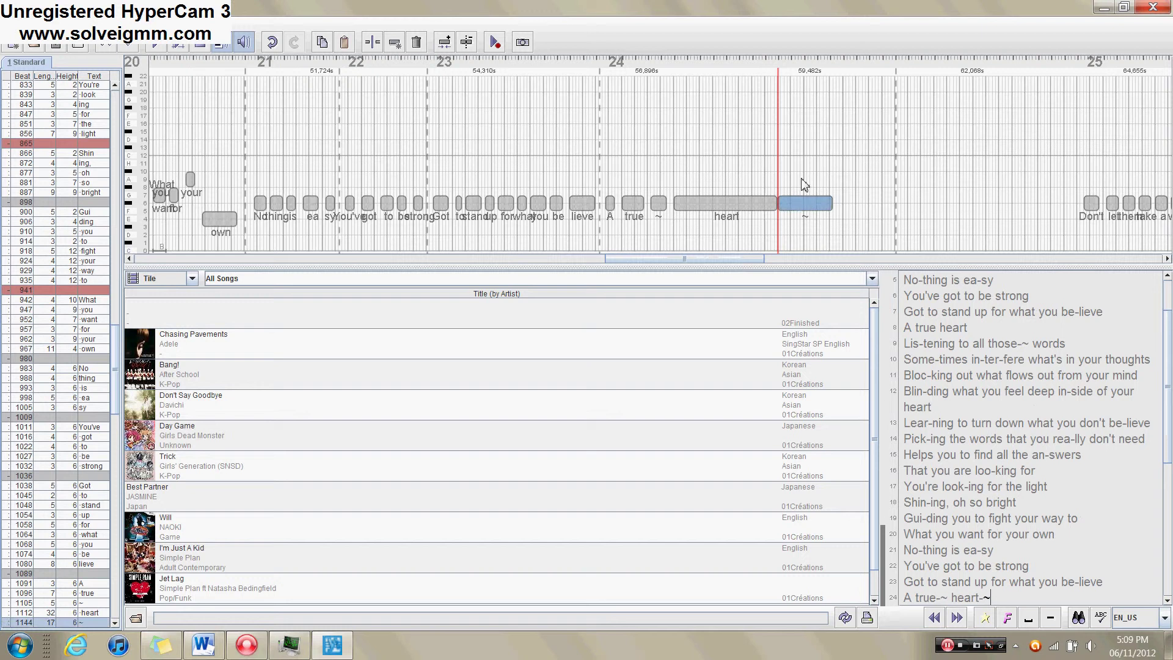
pyautogui.moveTo(791, 186); pyautogui.dragTo(743, 193)
pyautogui.click(447, 45)
# Step: Play the "heart" note on page 24 and compare it with the "heart" note on page 8
pyautogui.click(729, 204)
pyautogui.press('space')
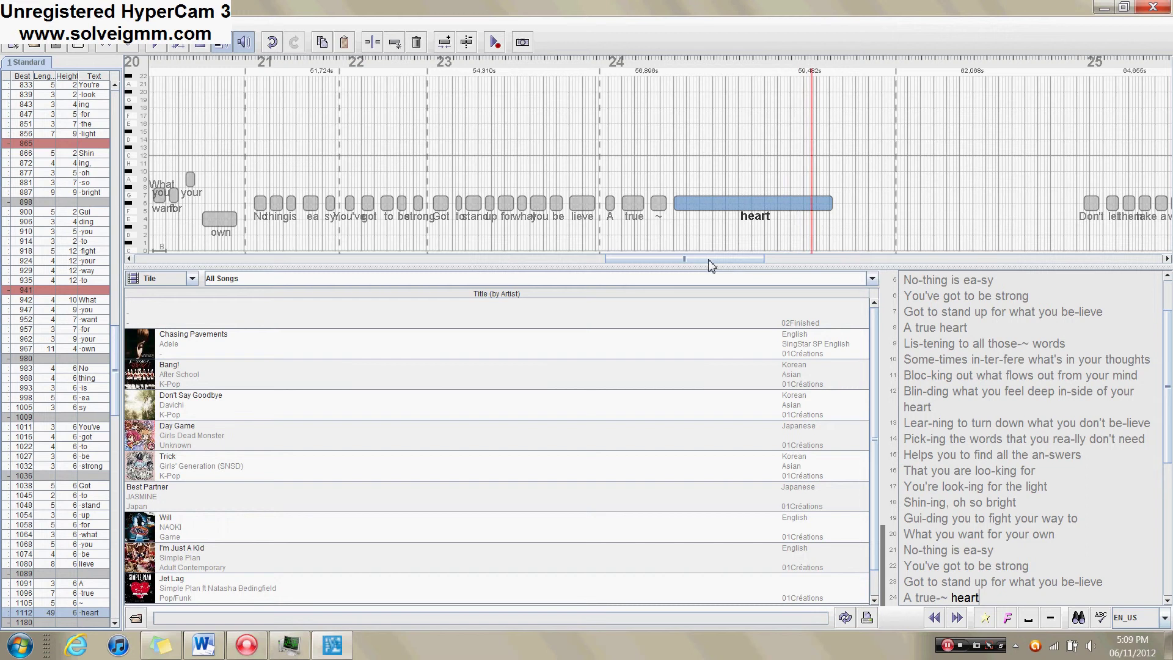
pyautogui.moveTo(701, 263); pyautogui.dragTo(291, 269)
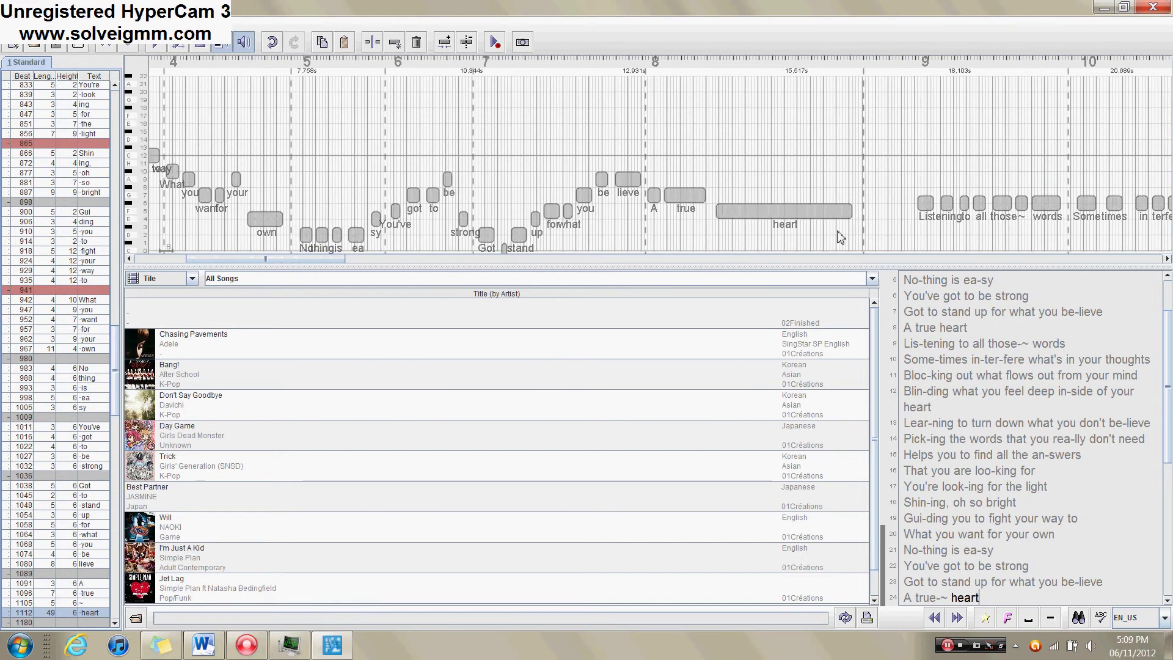
pyautogui.click(803, 213)
pyautogui.press('space')
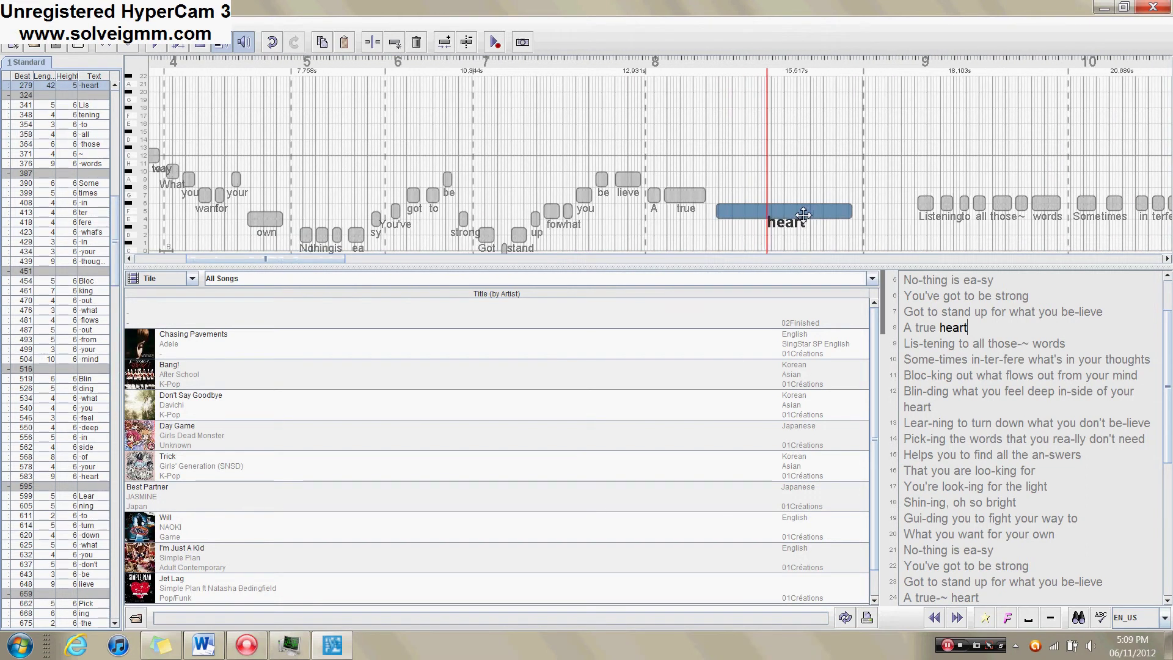
pyautogui.click(761, 177)
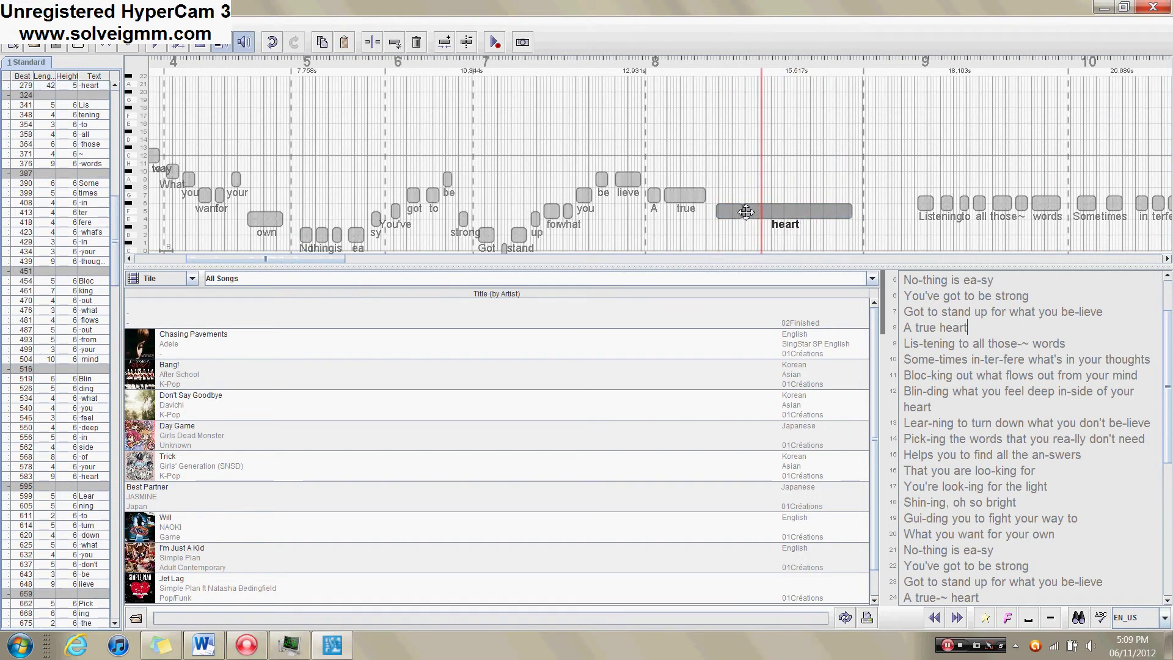
# Step: Try to apply the melody of pages 5 to 8 to the repeated lines, starting at "No" on page 21
pyautogui.moveTo(295, 208); pyautogui.dragTo(789, 201)
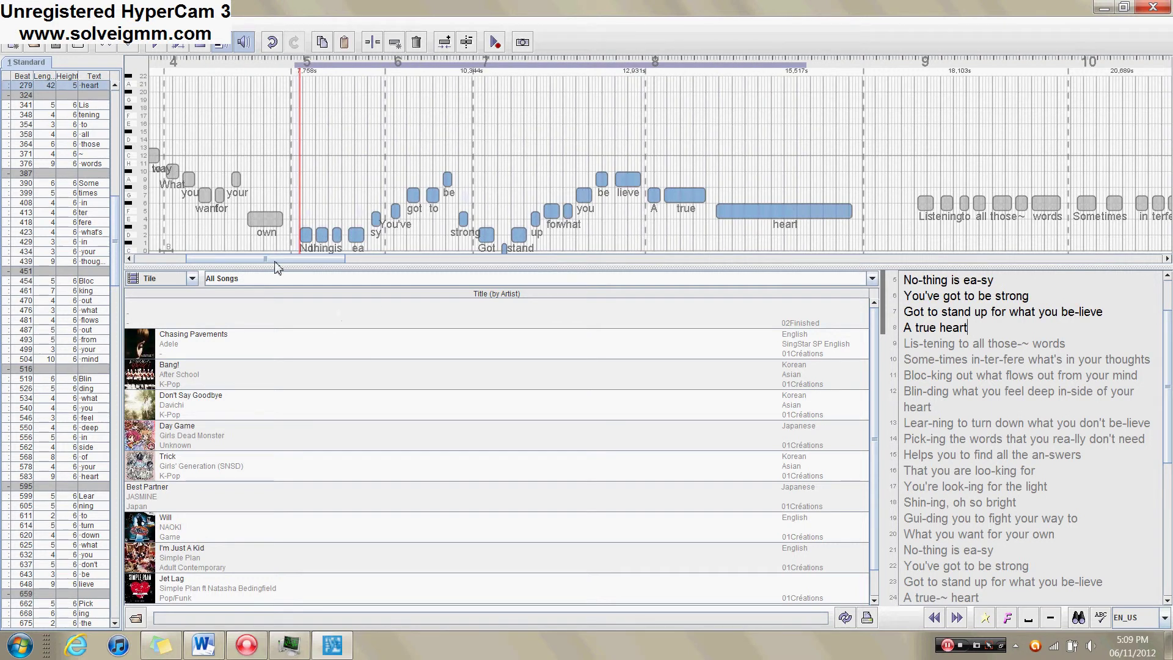
pyautogui.moveTo(272, 261); pyautogui.dragTo(684, 262)
pyautogui.click(315, 203)
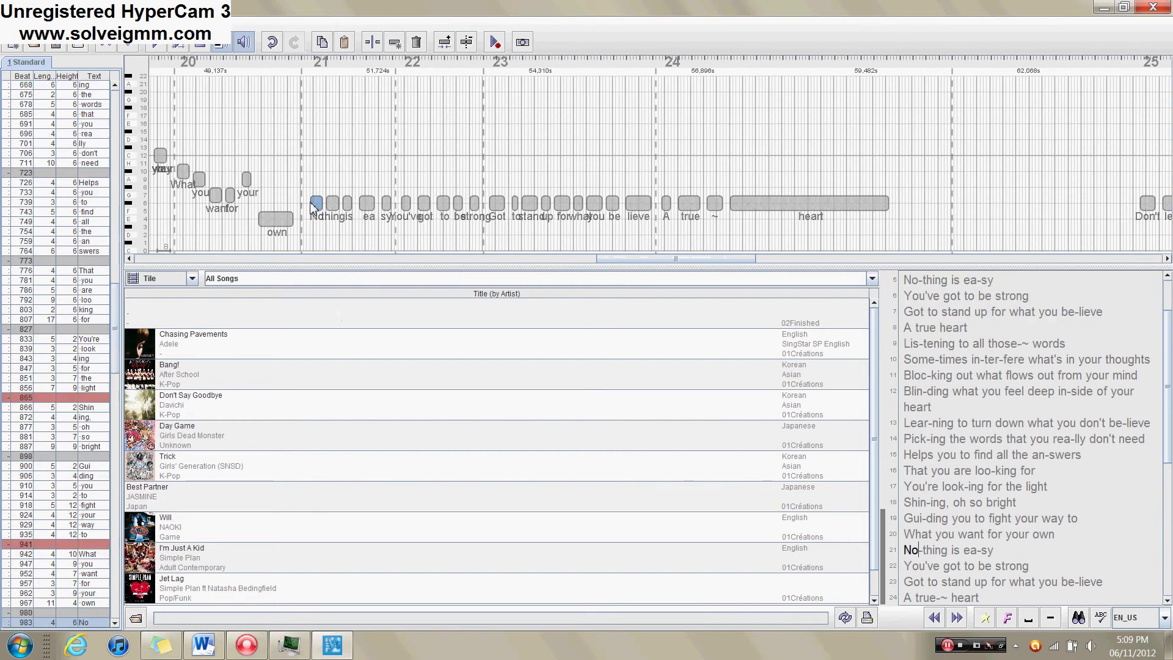
pyautogui.hotkey('ctrl', 'v')
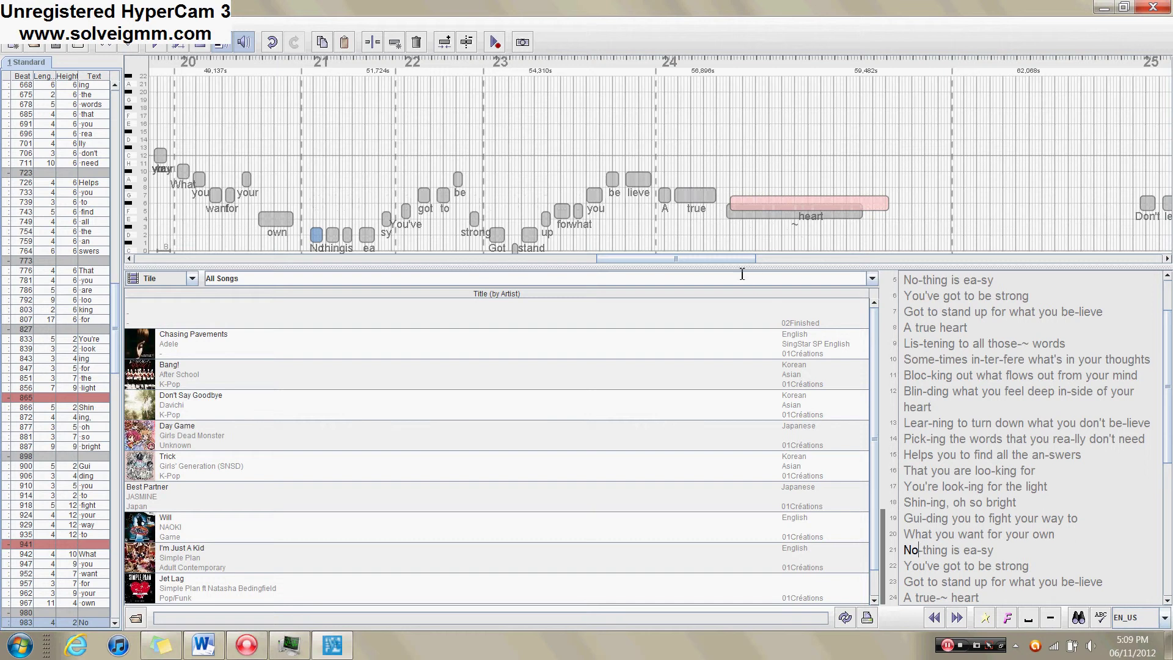
# Step: Compare the pasted page 24 notes with the original page 8 notes and undo the melody paste
pyautogui.moveTo(738, 267); pyautogui.dragTo(362, 272)
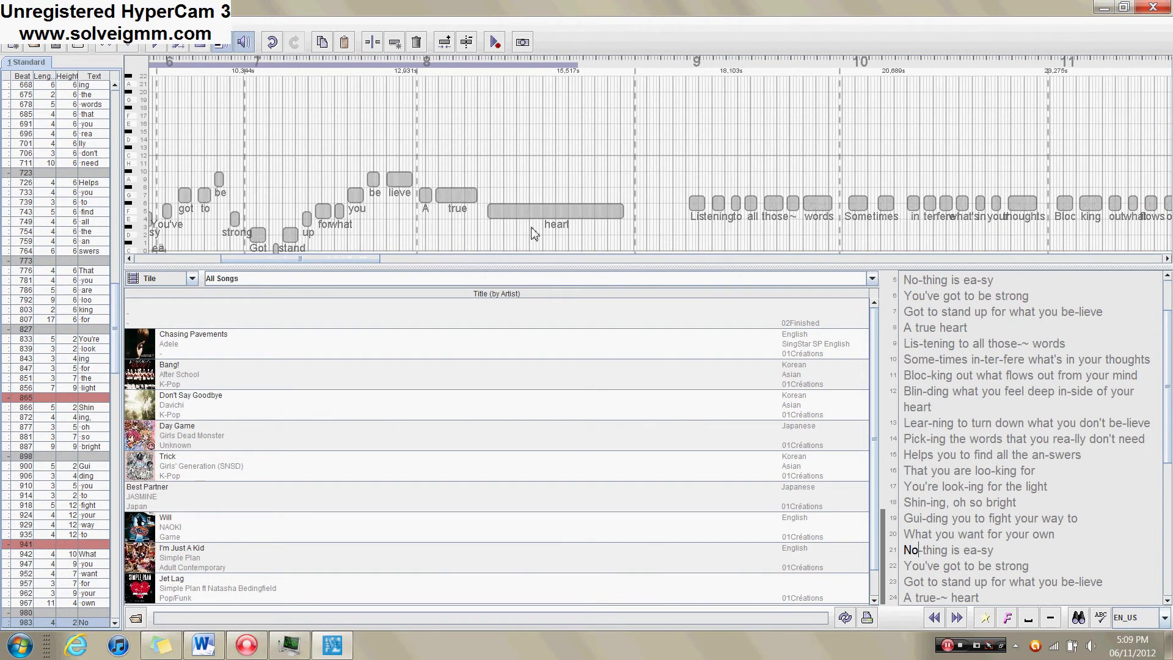
pyautogui.moveTo(321, 263); pyautogui.dragTo(713, 261)
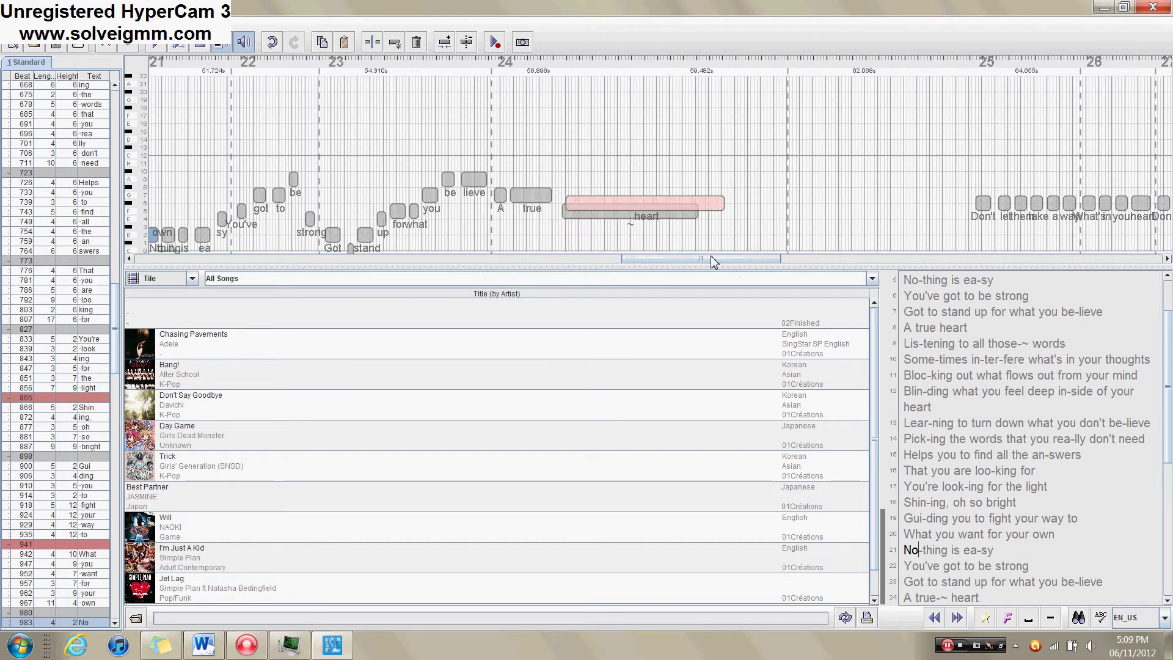
pyautogui.hotkey('ctrl', 'z')
# Step: Play back "true-~ heart" on page 24, and play "A true heart" on page 8 for comparison
pyautogui.click(668, 237)
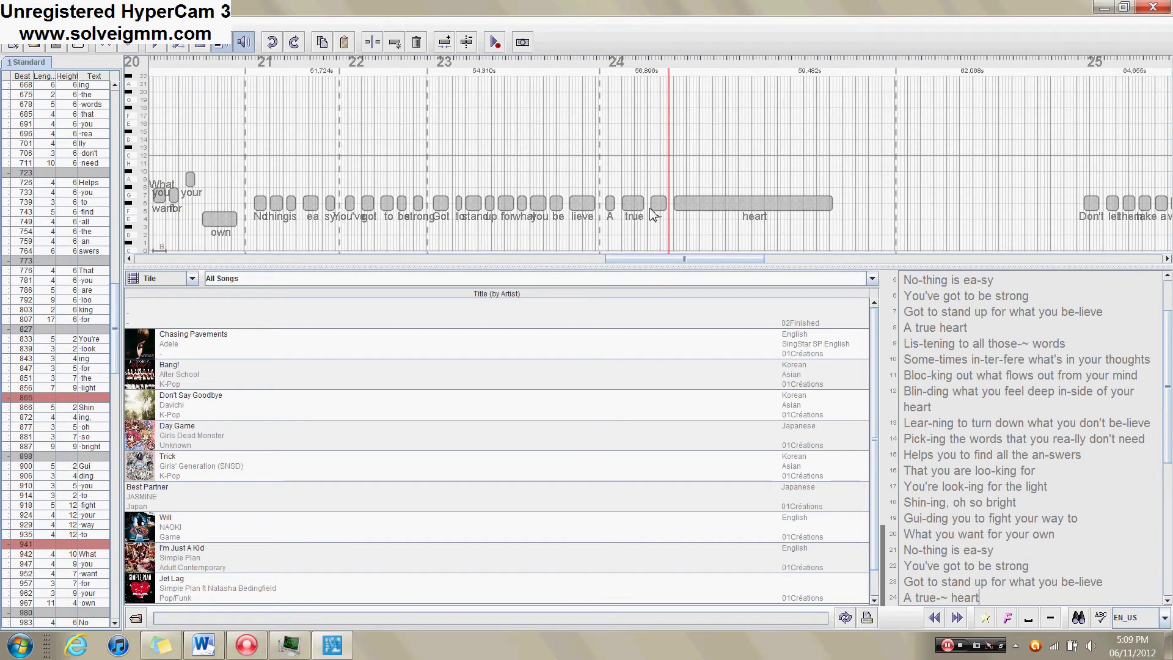
pyautogui.click(618, 176)
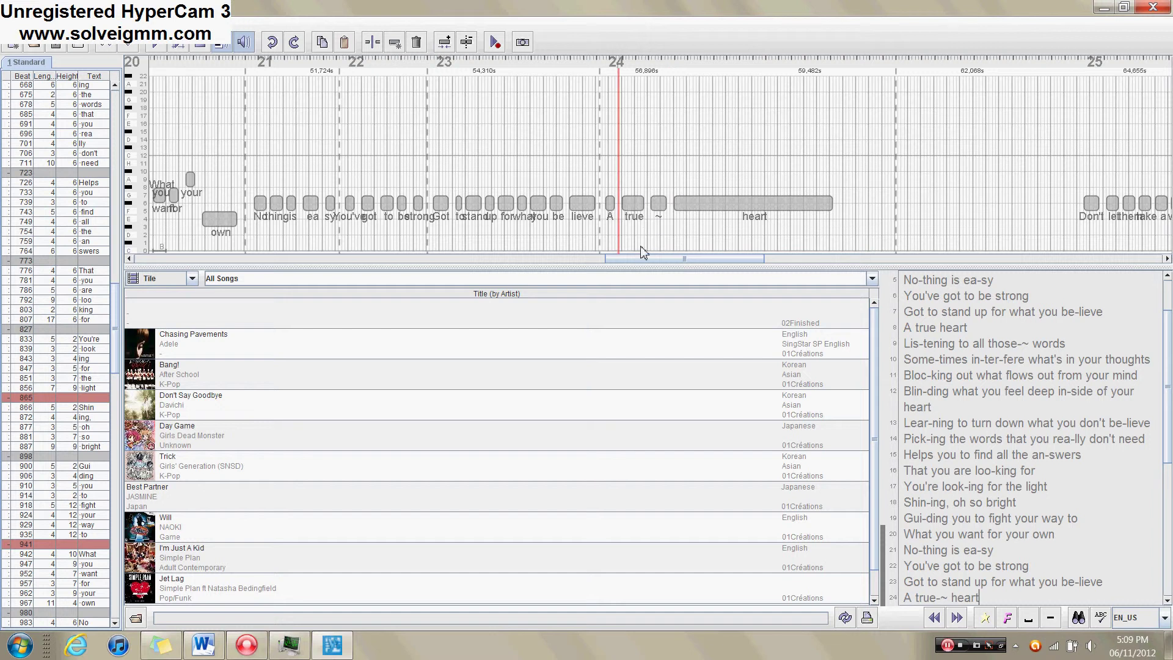
pyautogui.press('space')
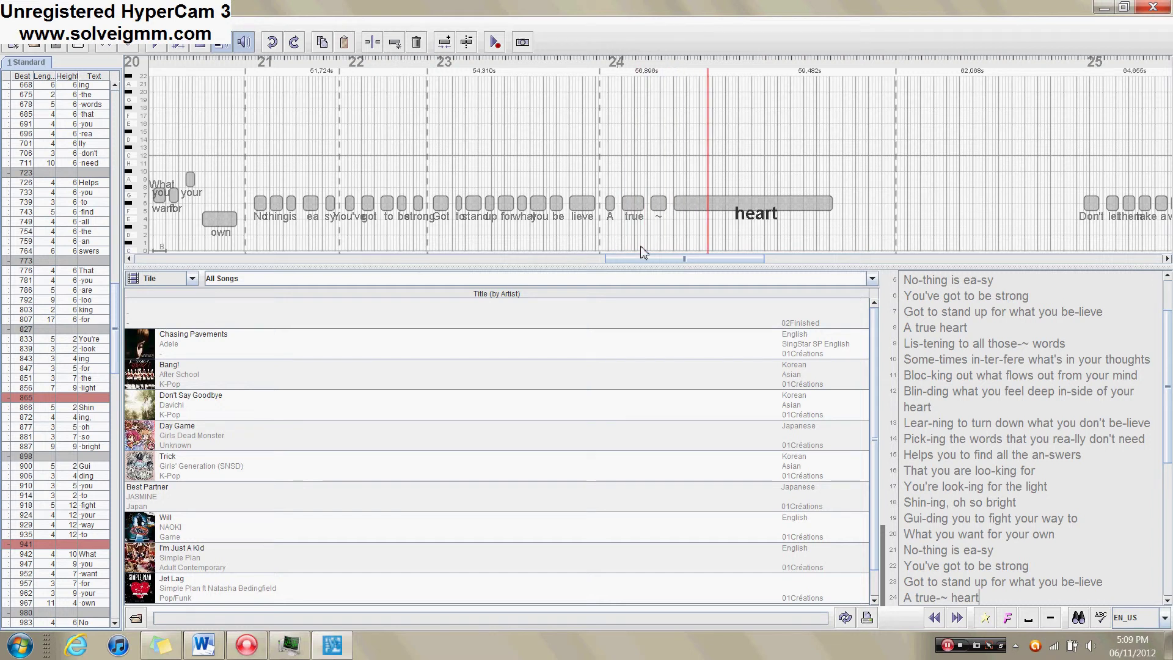
pyautogui.click(658, 202)
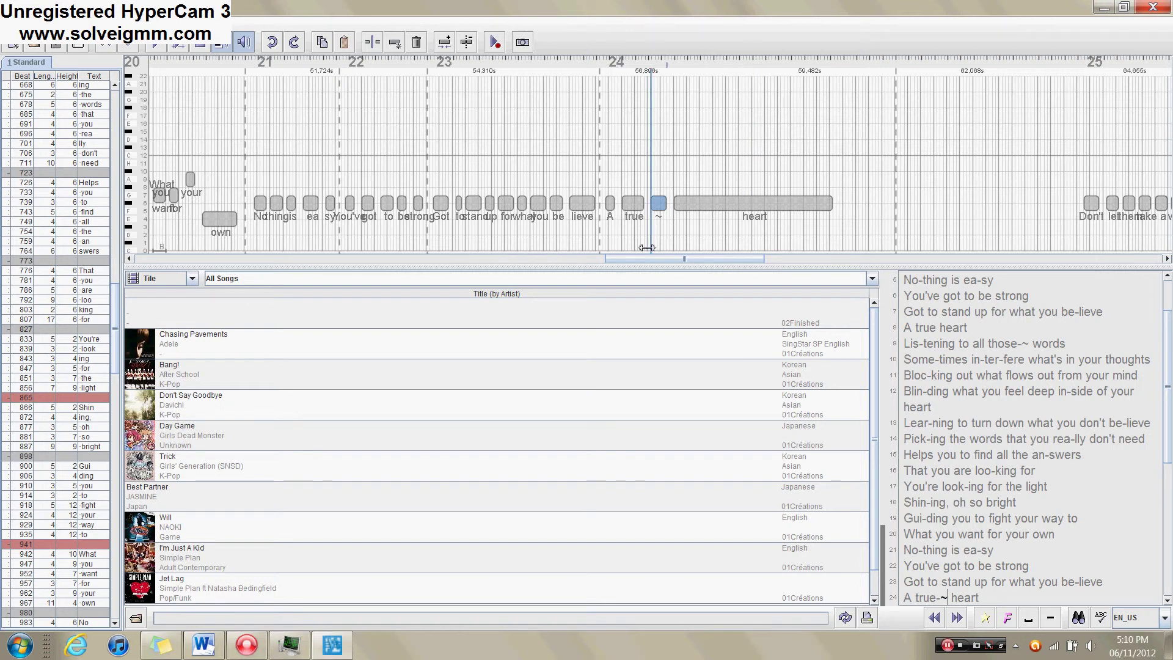
pyautogui.moveTo(649, 257); pyautogui.dragTo(256, 265)
pyautogui.click(479, 235)
pyautogui.press('space')
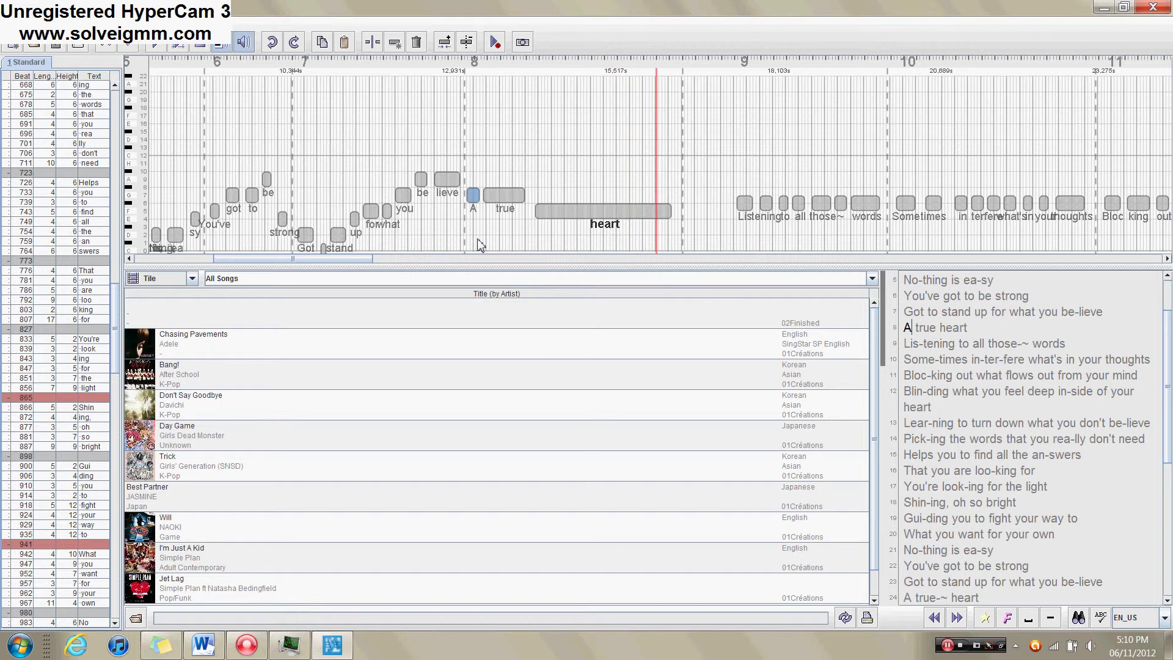
# Step: Copy the melody of pages 5 to 7, from "No" to "lieve", and apply it starting at "No" on page 21
pyautogui.moveTo(365, 262); pyautogui.dragTo(335, 264)
pyautogui.moveTo(313, 214); pyautogui.dragTo(635, 226)
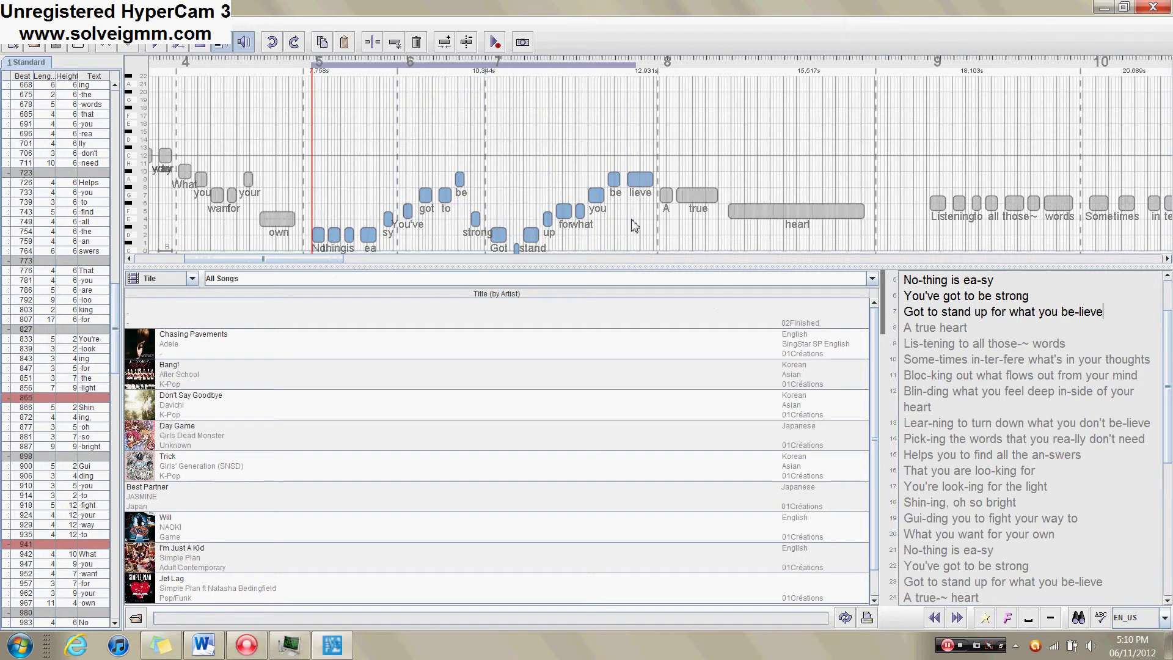
pyautogui.moveTo(295, 261); pyautogui.dragTo(700, 263)
pyautogui.click(357, 204)
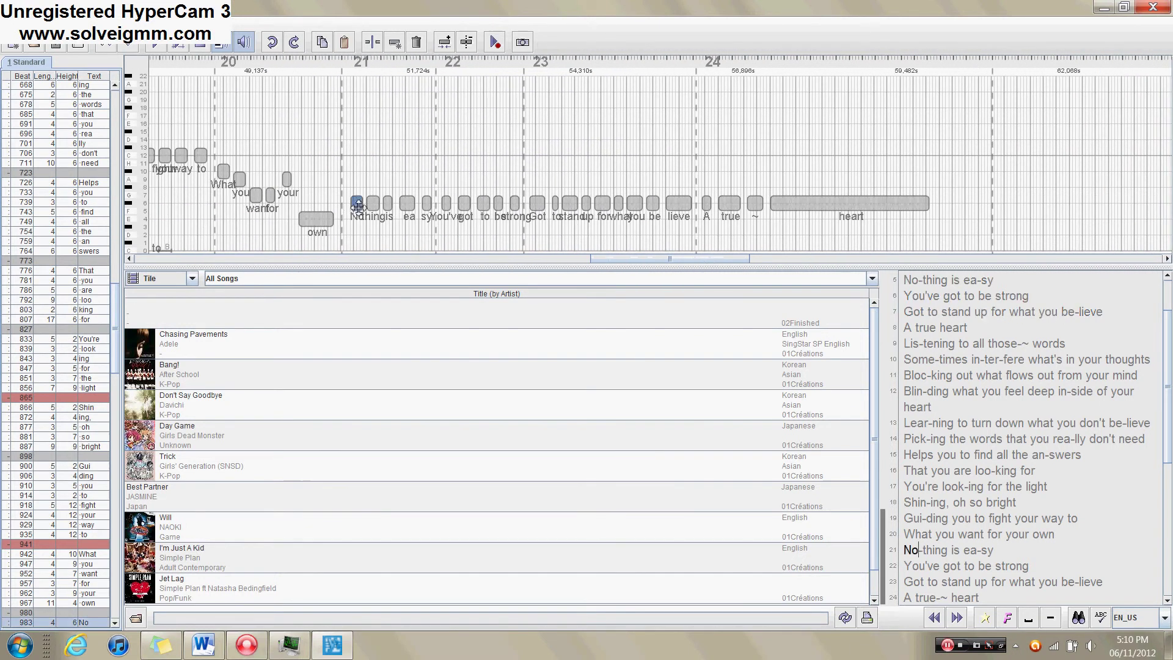
pyautogui.hotkey('ctrl', 'y')
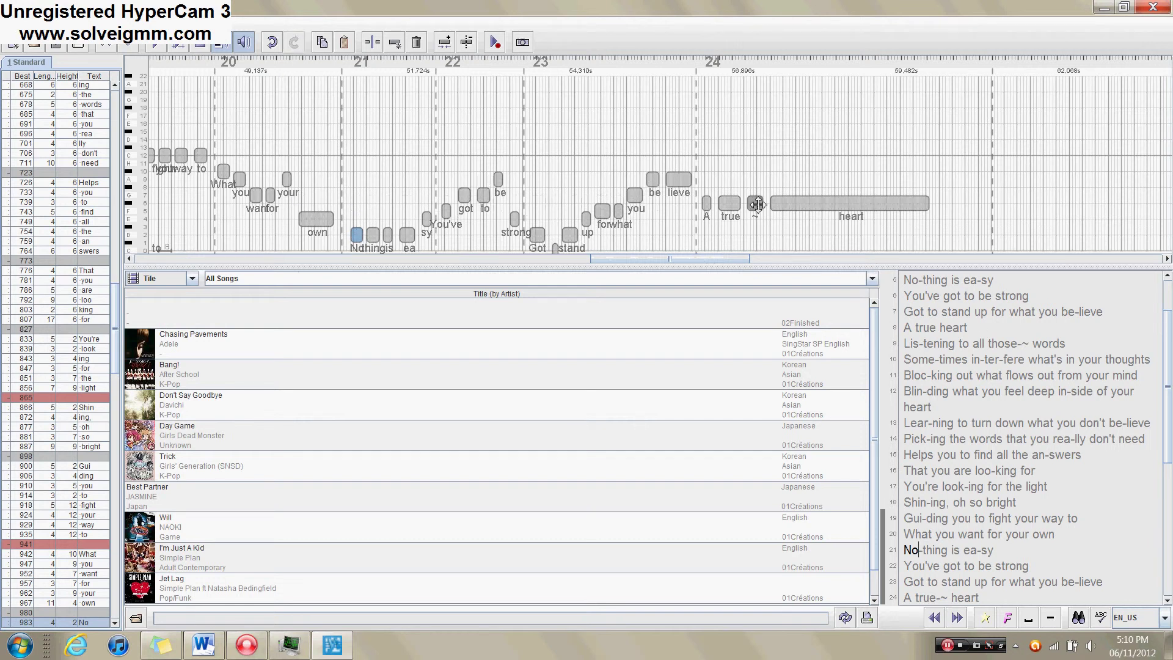
# Step: Raise the "A" and "true" notes on page 24 to height 7
pyautogui.click(707, 203)
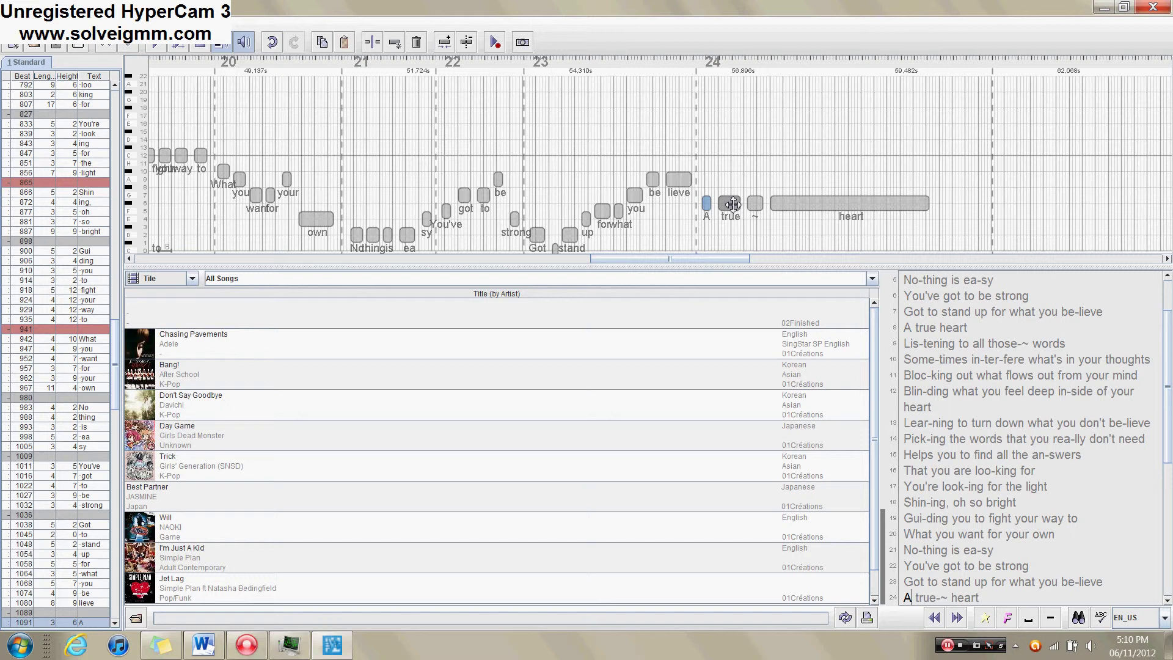
pyautogui.press('Up')
pyautogui.click(733, 204)
pyautogui.press('Up')
pyautogui.press('Up')
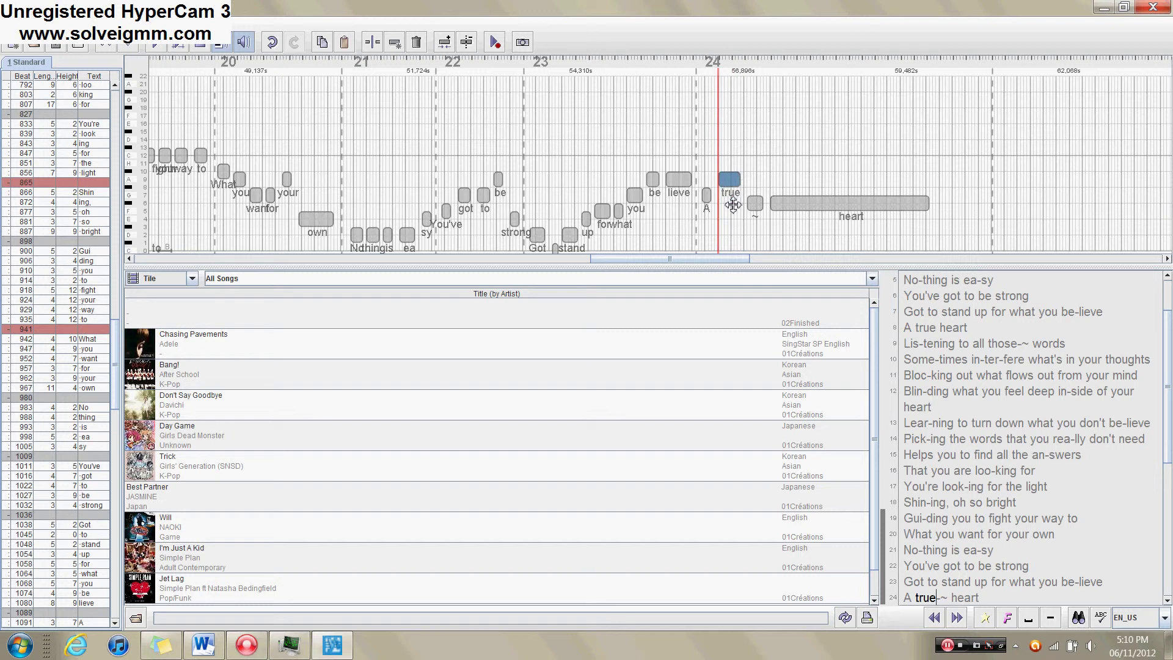
pyautogui.press('Down')
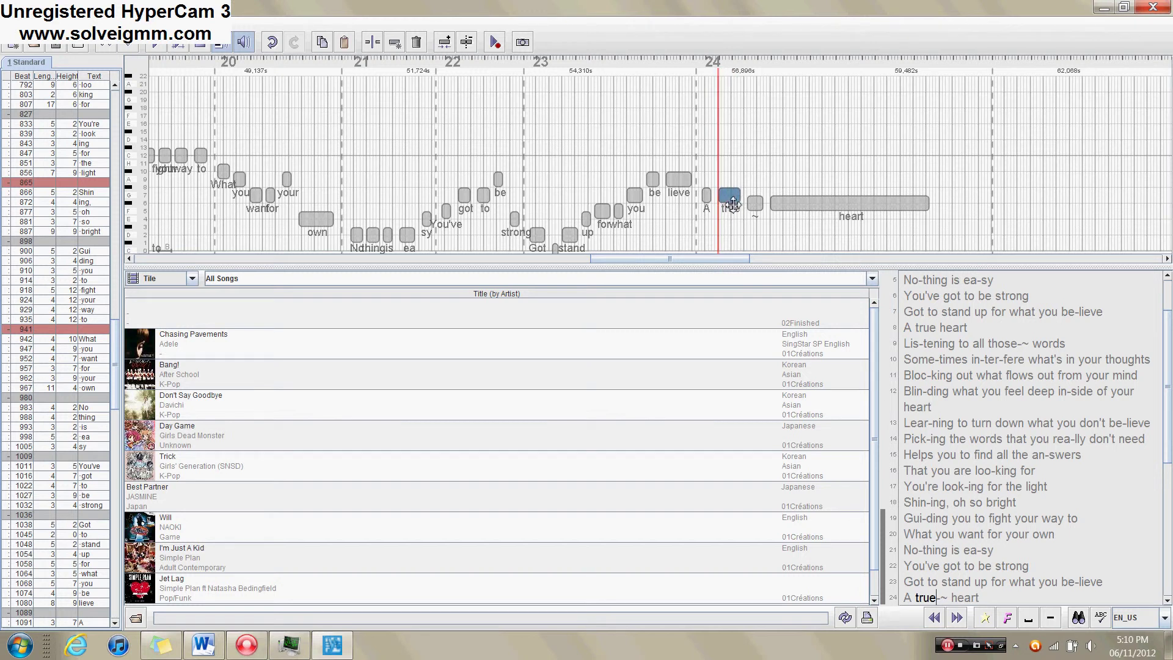
# Step: Lower the "~" and "heart" notes on page 24 to height 5 and shorten "heart" to a length of 48
pyautogui.press('Right')
pyautogui.press('Down')
pyautogui.press('Left')
pyautogui.press('Right')
pyautogui.press('Right')
pyautogui.press('Right')
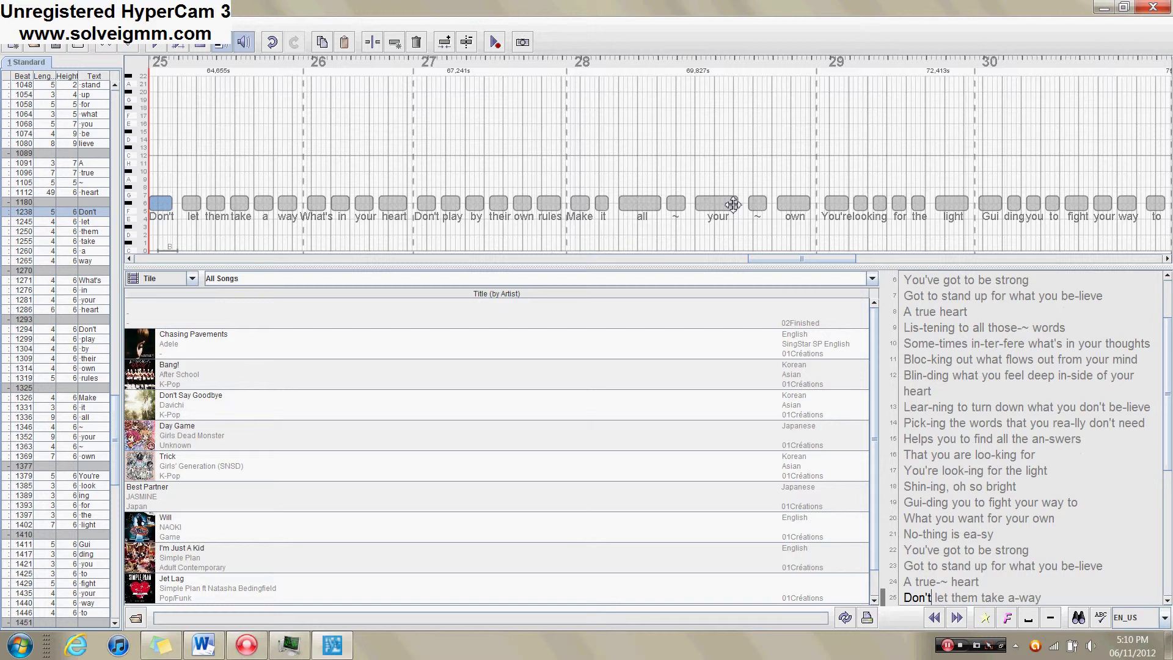
pyautogui.press('Left')
pyautogui.press('Down')
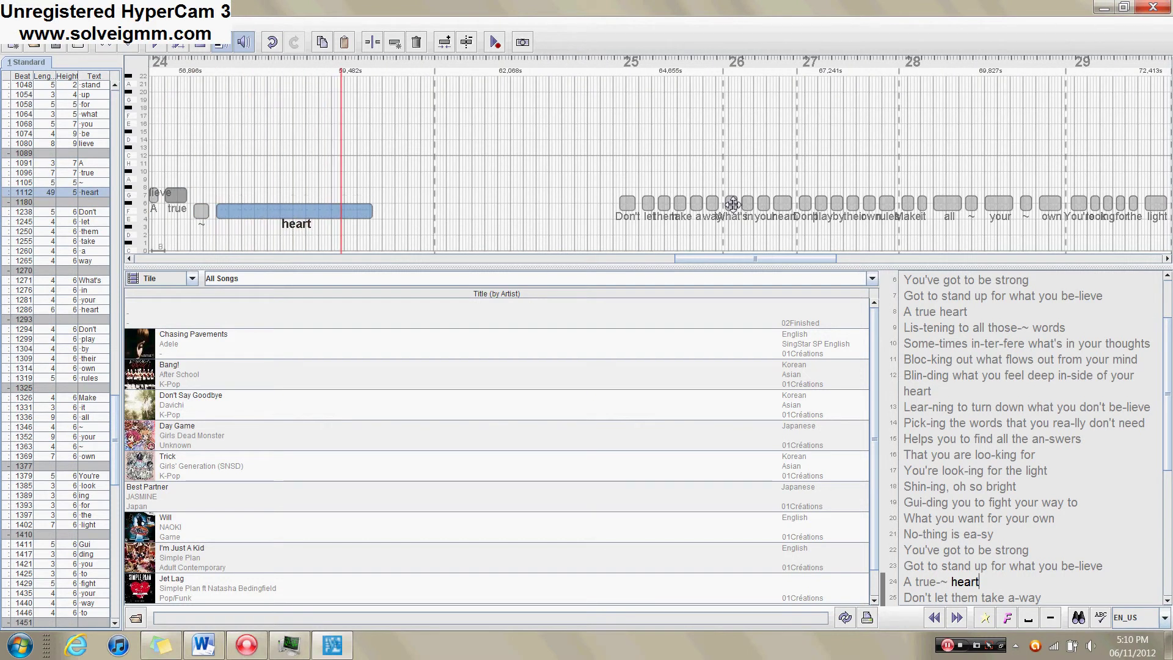
pyautogui.hotkey('shift', 'Left')
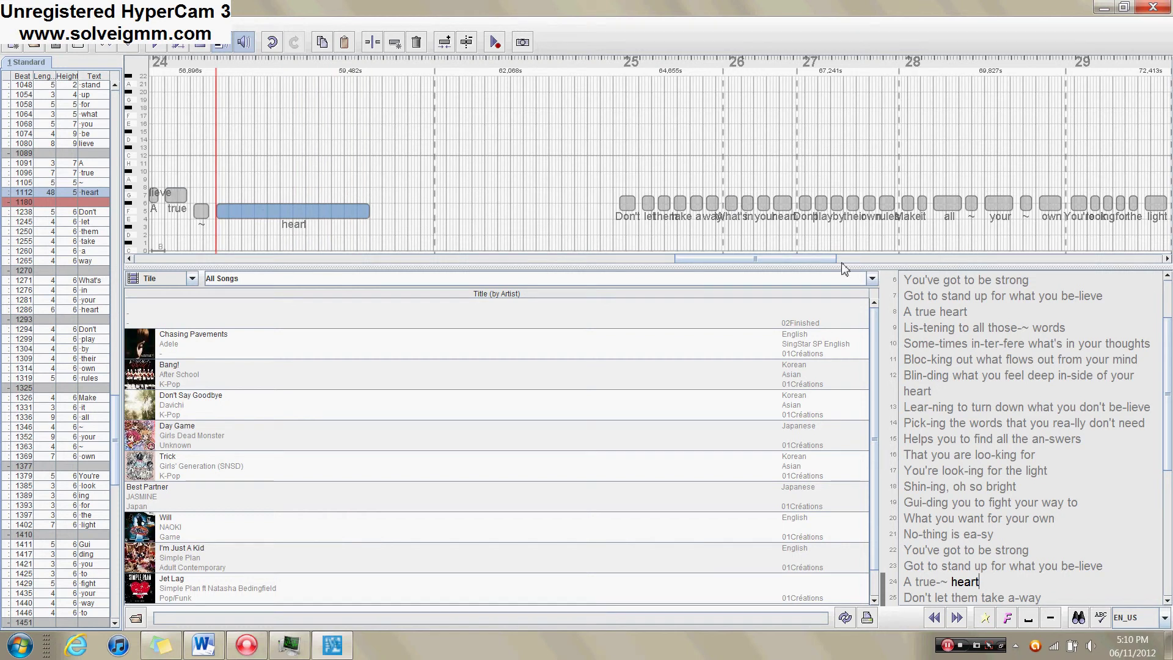
# Step: Mark the long "heart" note on page 24 as a freestyle note
pyautogui.moveTo(799, 263); pyautogui.dragTo(763, 269)
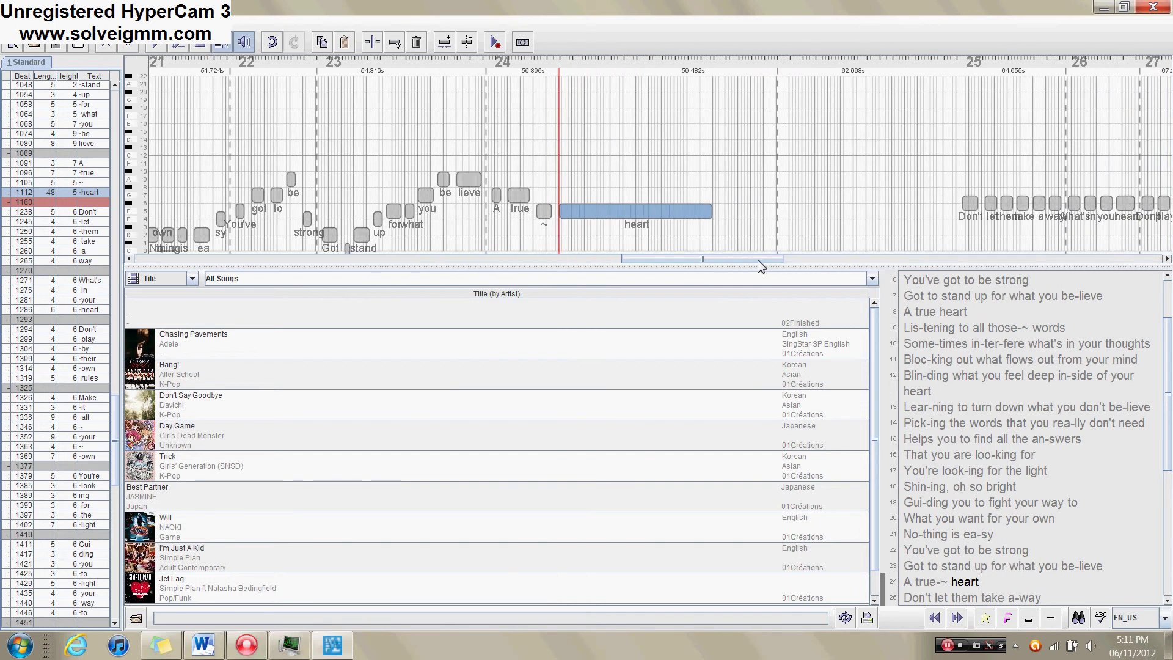
pyautogui.moveTo(760, 261)
pyautogui.mouseDown()
pyautogui.moveTo(736, 264)
pyautogui.moveTo(751, 257)
pyautogui.mouseUp()
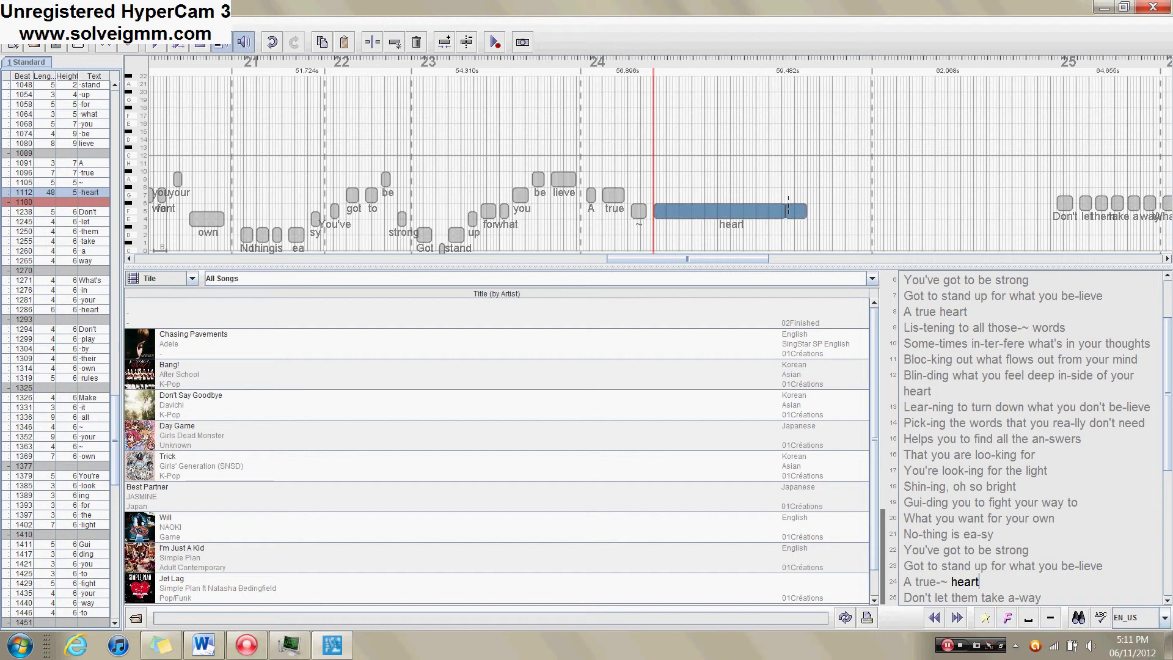
pyautogui.click(827, 208)
pyautogui.click(757, 210)
pyautogui.click(1006, 618)
pyautogui.click(857, 192)
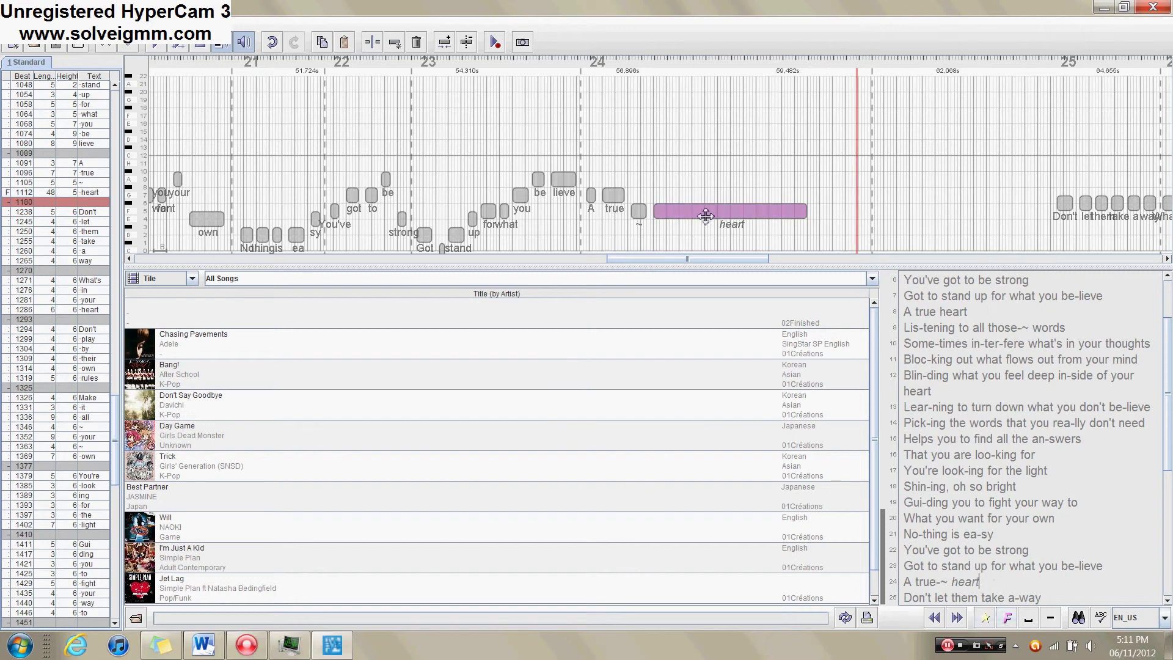
# Step: Shift the "heart" note on page 24 so that it starts at beat 1114
pyautogui.moveTo(686, 265); pyautogui.dragTo(704, 263)
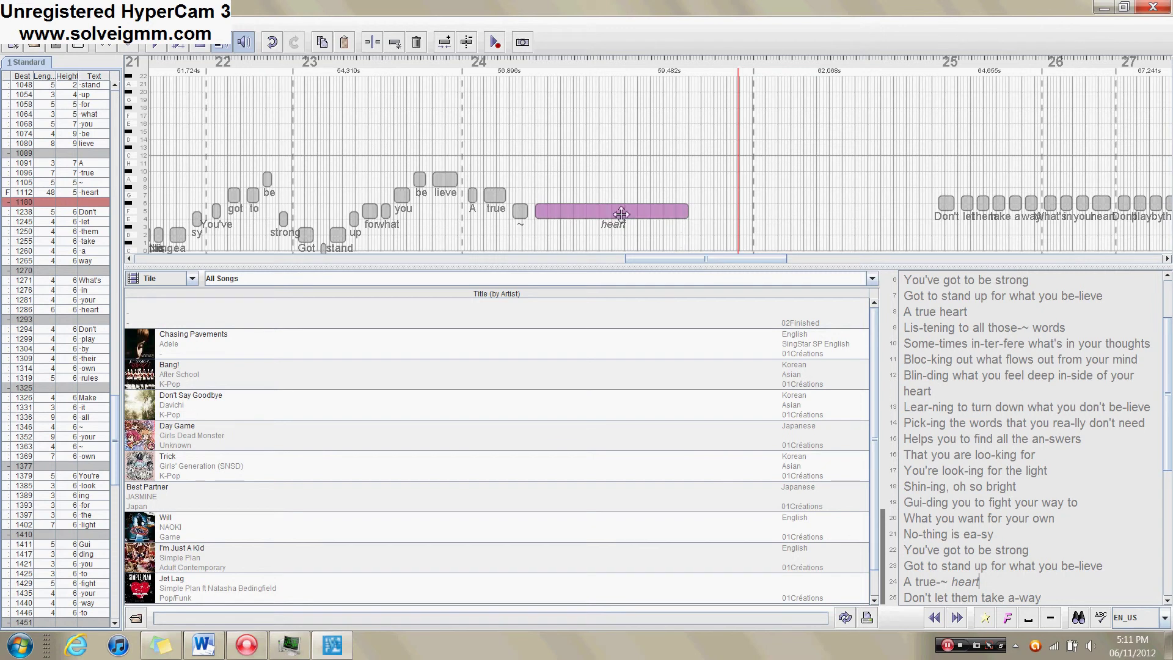
pyautogui.moveTo(605, 211)
pyautogui.mouseDown()
pyautogui.moveTo(608, 116)
pyautogui.moveTo(599, 210)
pyautogui.mouseUp()
pyautogui.moveTo(590, 124); pyautogui.dragTo(632, 218)
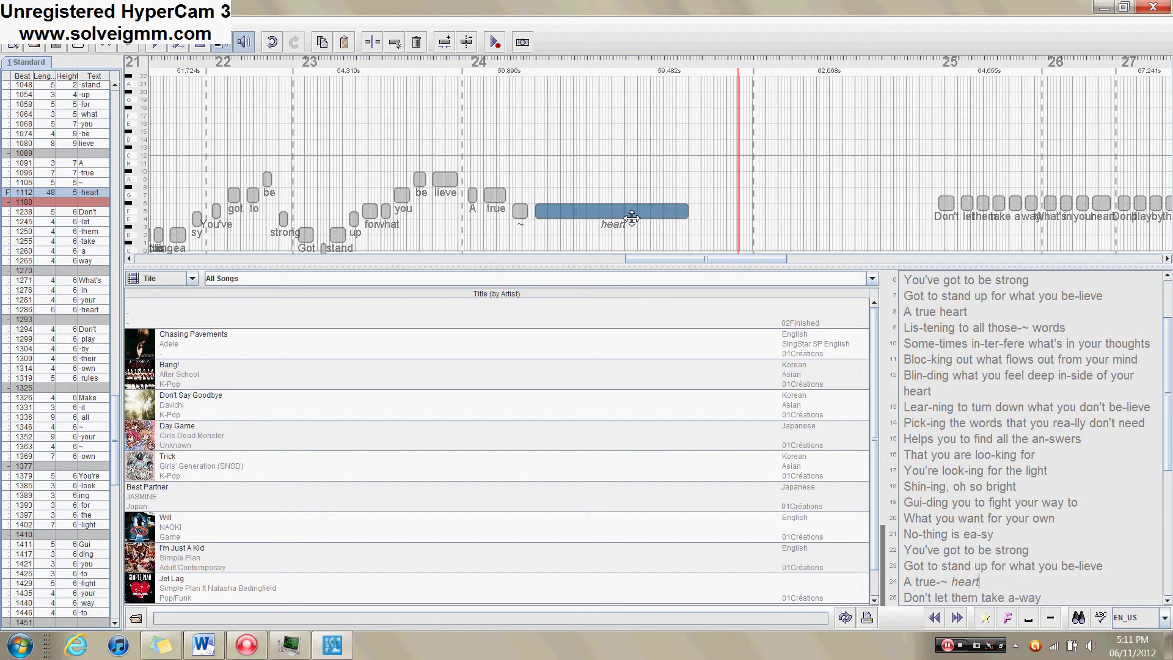
pyautogui.hotkey('ctrl', 'z')
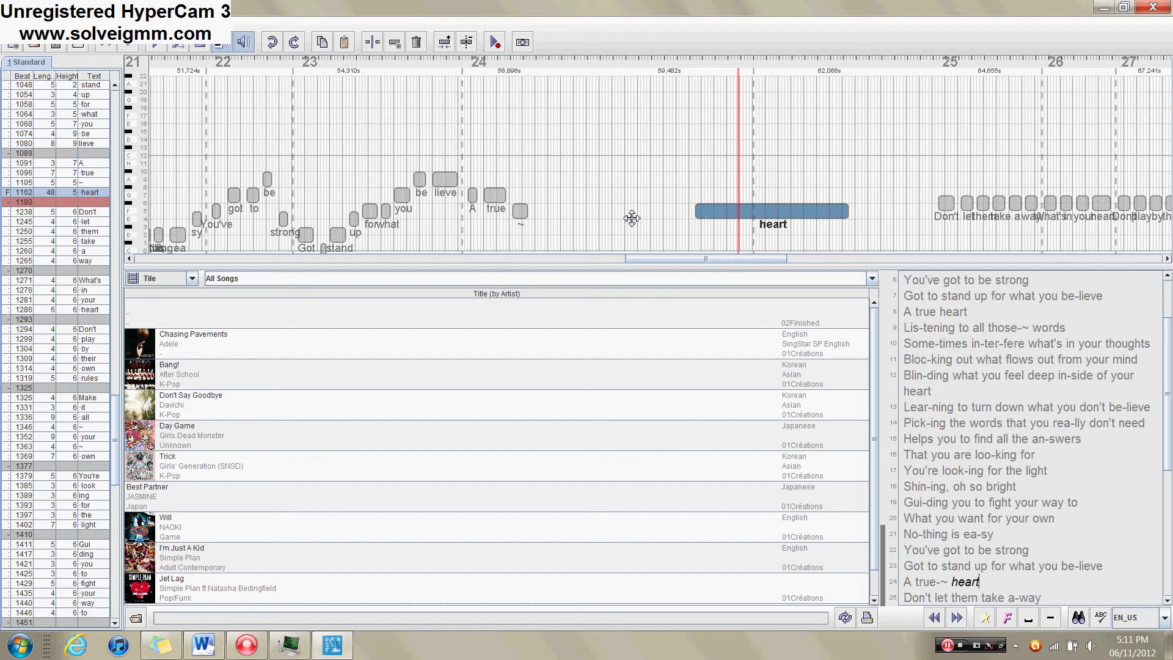
pyautogui.hotkey('ctrl', 'y')
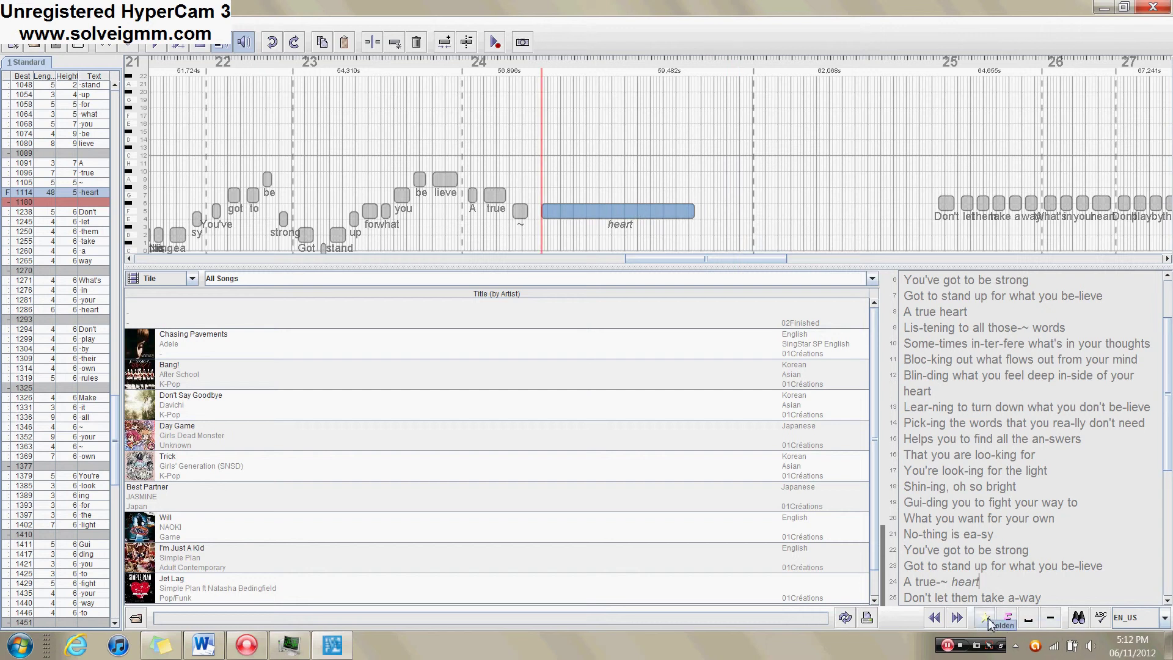
# Step: Mark the "heart" note on page 24 as a golden note
pyautogui.click(989, 618)
pyautogui.click(736, 227)
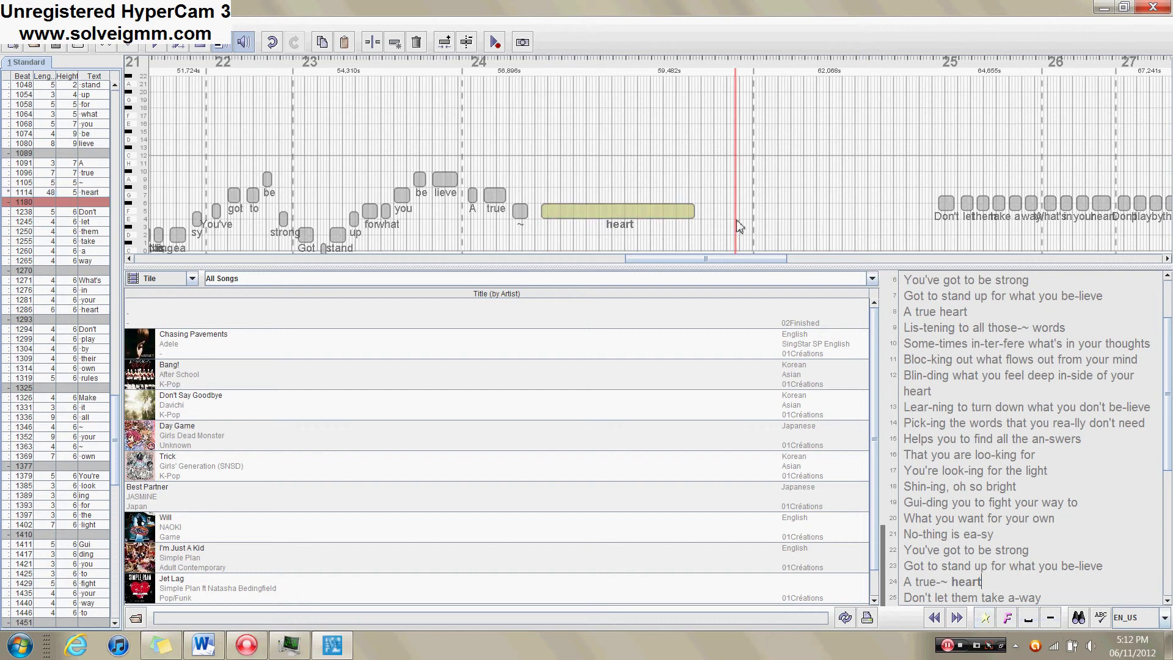
pyautogui.click(585, 205)
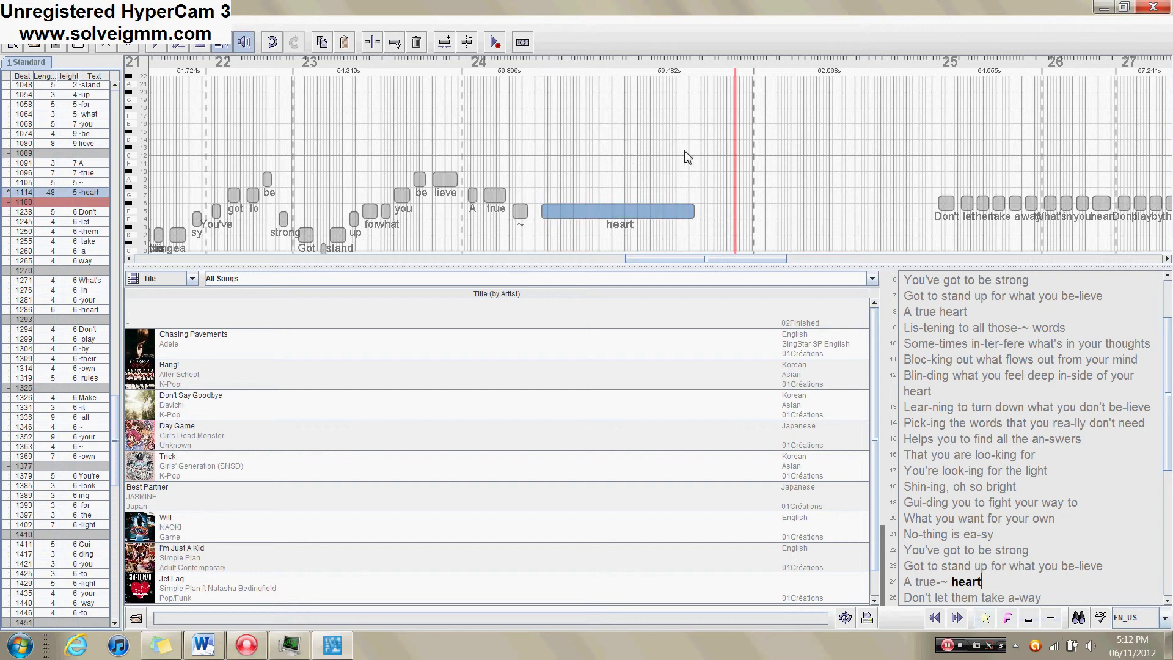
pyautogui.click(710, 215)
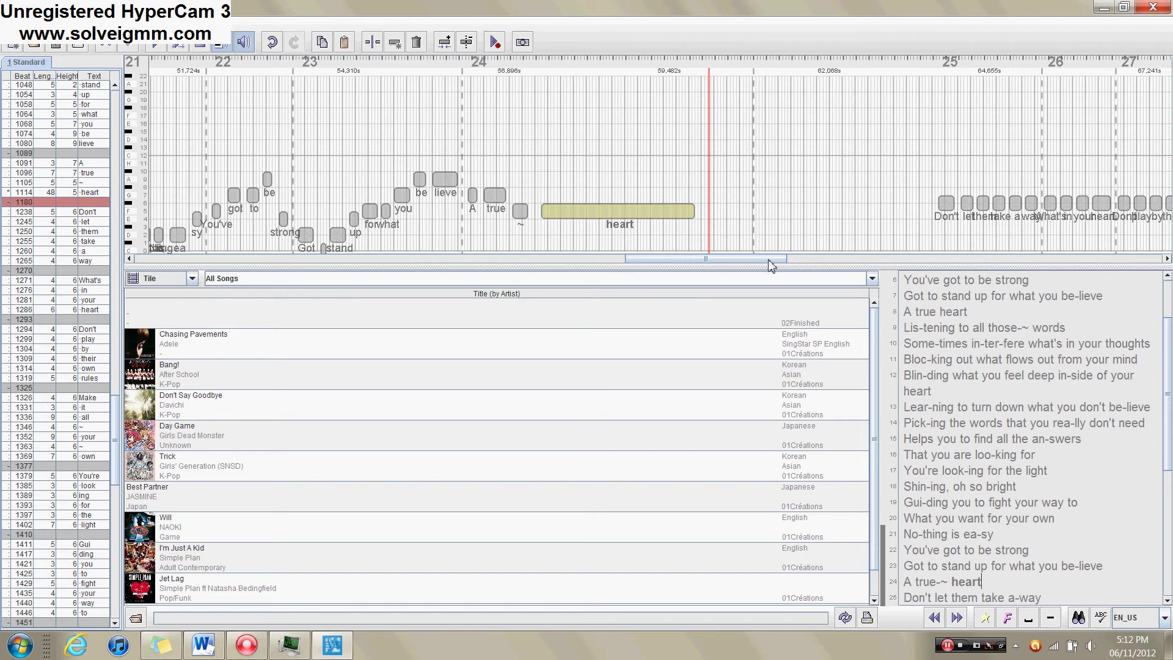
# Step: Mark the page 23 notes from "stand" to "be" as golden notes
pyautogui.moveTo(770, 260); pyautogui.dragTo(703, 260)
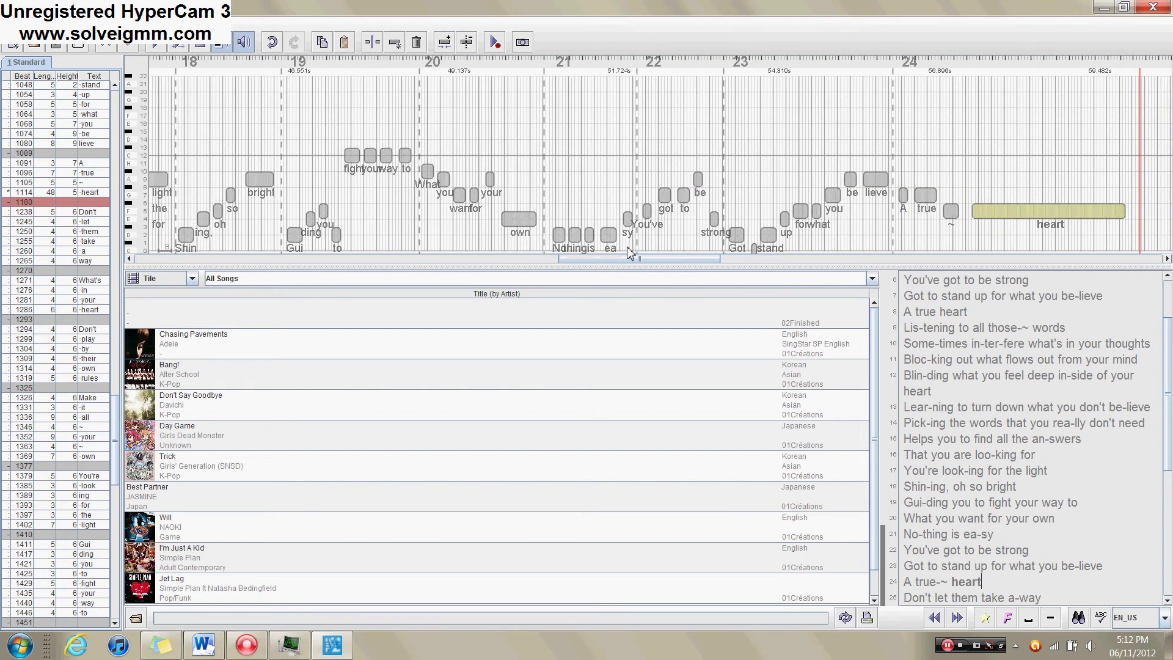
pyautogui.moveTo(629, 264); pyautogui.dragTo(632, 264)
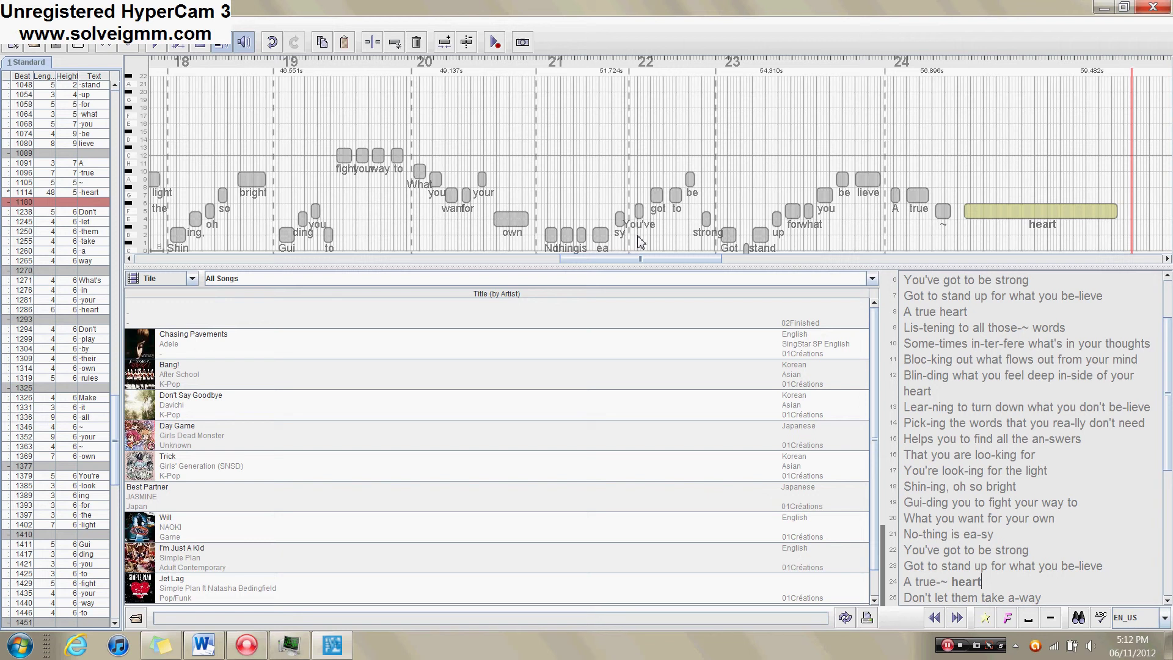
pyautogui.moveTo(633, 259); pyautogui.dragTo(664, 259)
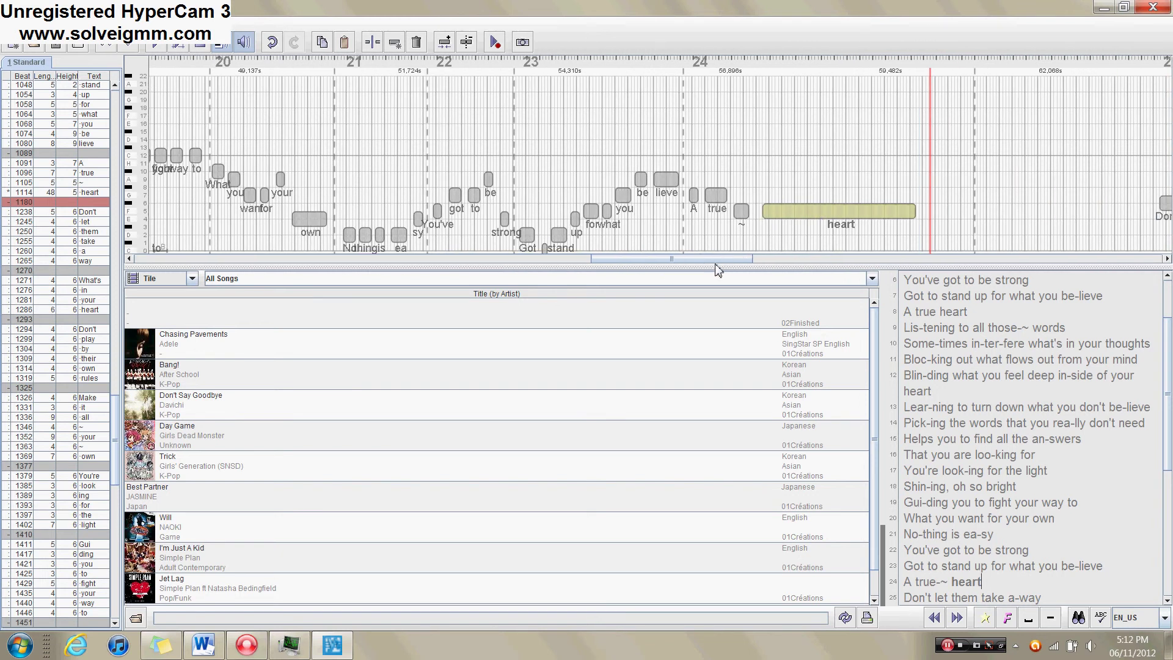
pyautogui.moveTo(552, 201); pyautogui.dragTo(645, 206)
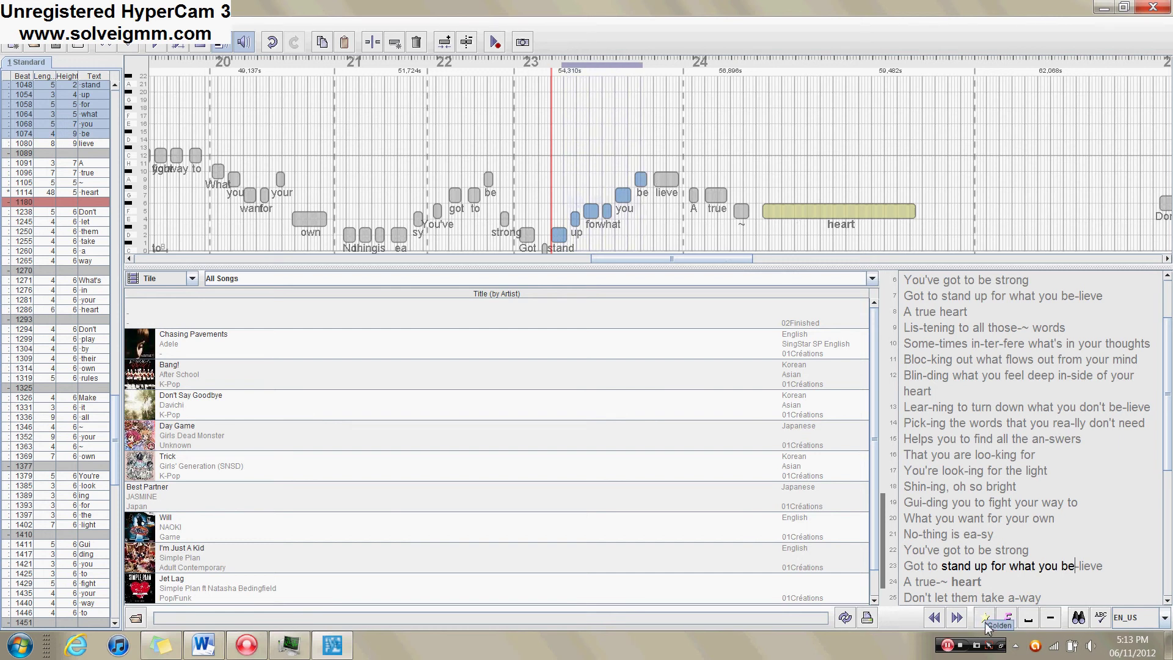
pyautogui.click(956, 225)
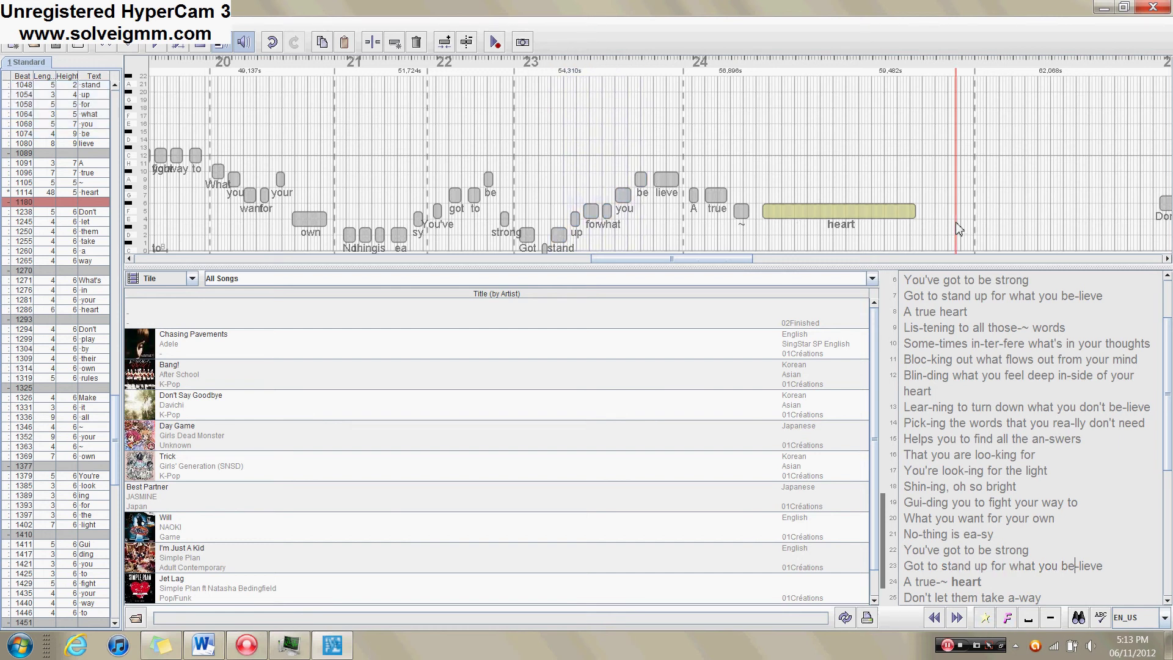
pyautogui.moveTo(553, 199); pyautogui.dragTo(646, 208)
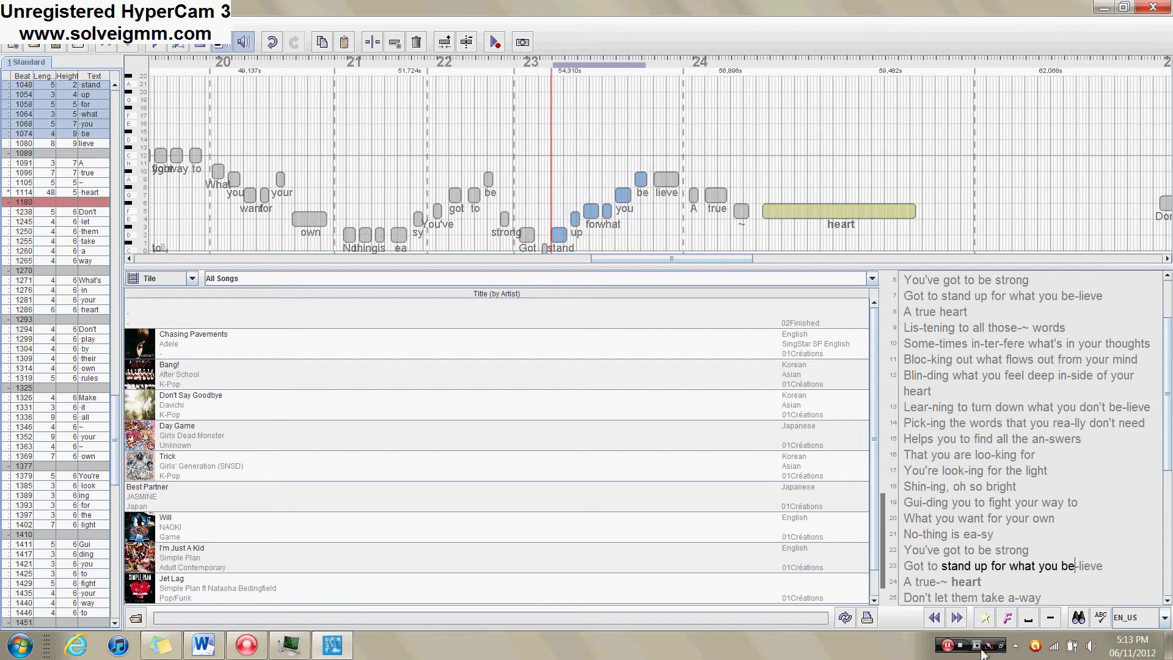
pyautogui.click(985, 618)
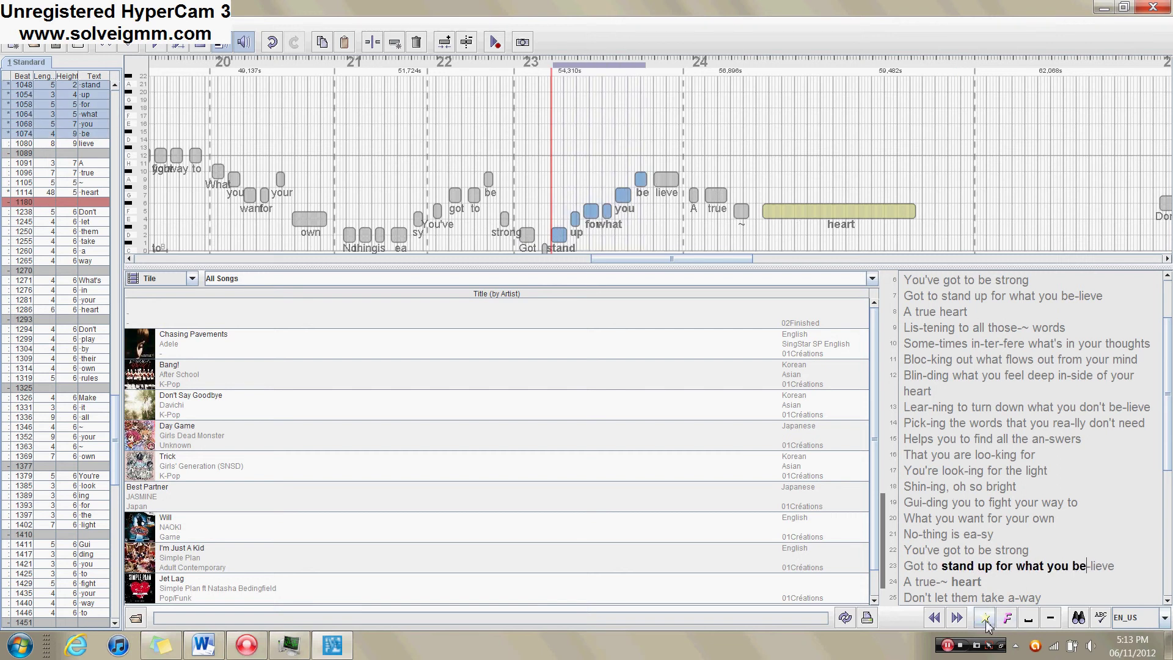
pyautogui.click(497, 130)
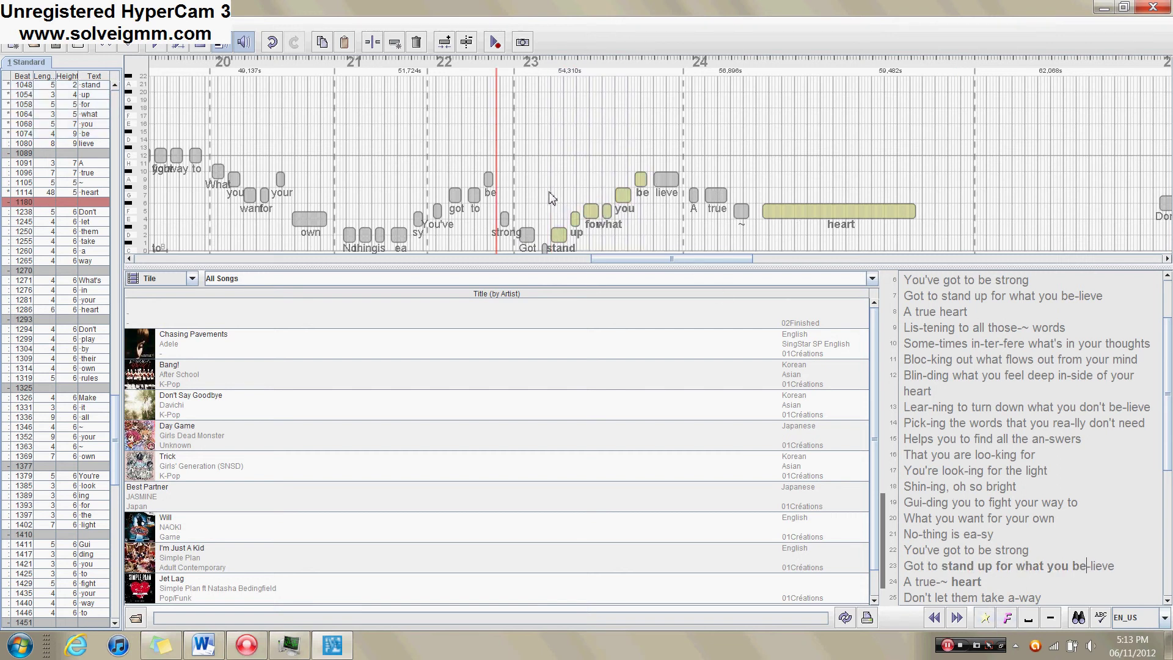
# Step: Remove the golden marking from the page 23 notes "stand" to "be"
pyautogui.moveTo(552, 196); pyautogui.dragTo(643, 197)
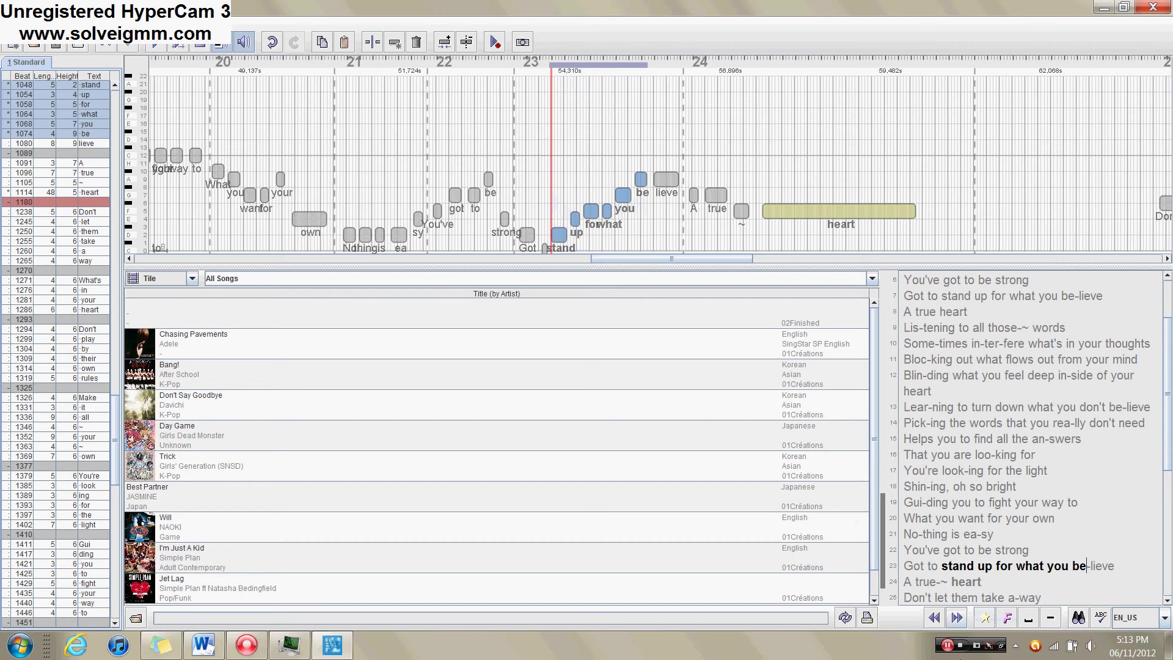
pyautogui.click(989, 617)
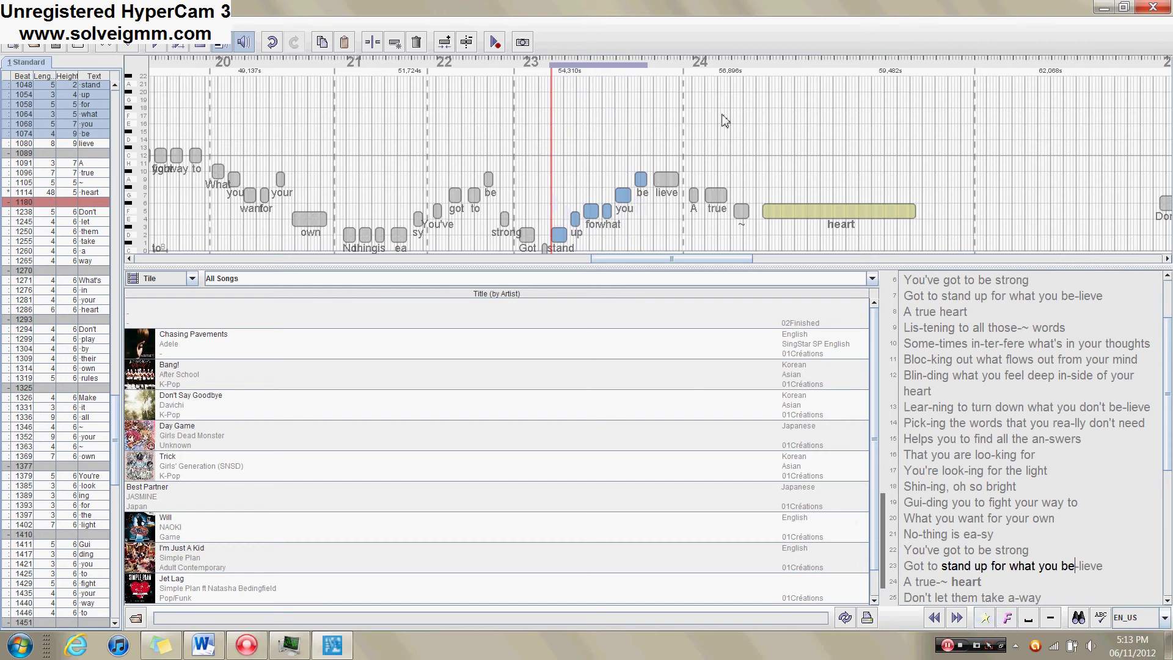
pyautogui.click(774, 210)
# Step: Mark all notes on pages 17 to 19, from "You're" to "to", as golden notes
pyautogui.moveTo(677, 260); pyautogui.dragTo(586, 258)
pyautogui.moveTo(477, 176); pyautogui.dragTo(788, 172)
pyautogui.click(984, 619)
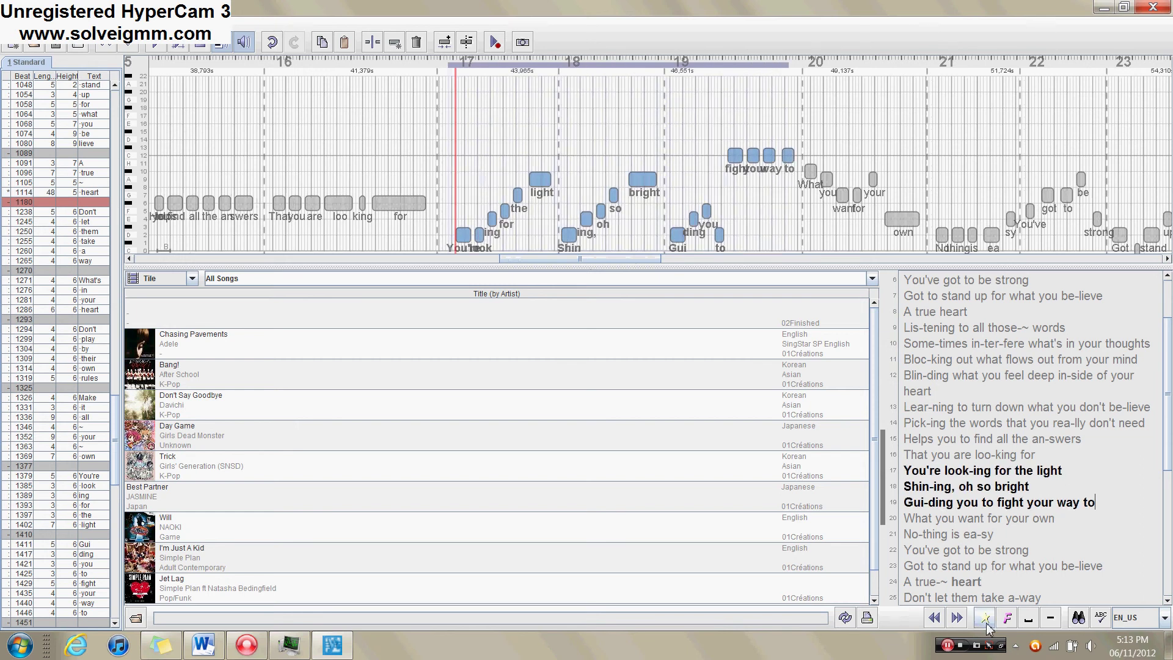
pyautogui.click(778, 210)
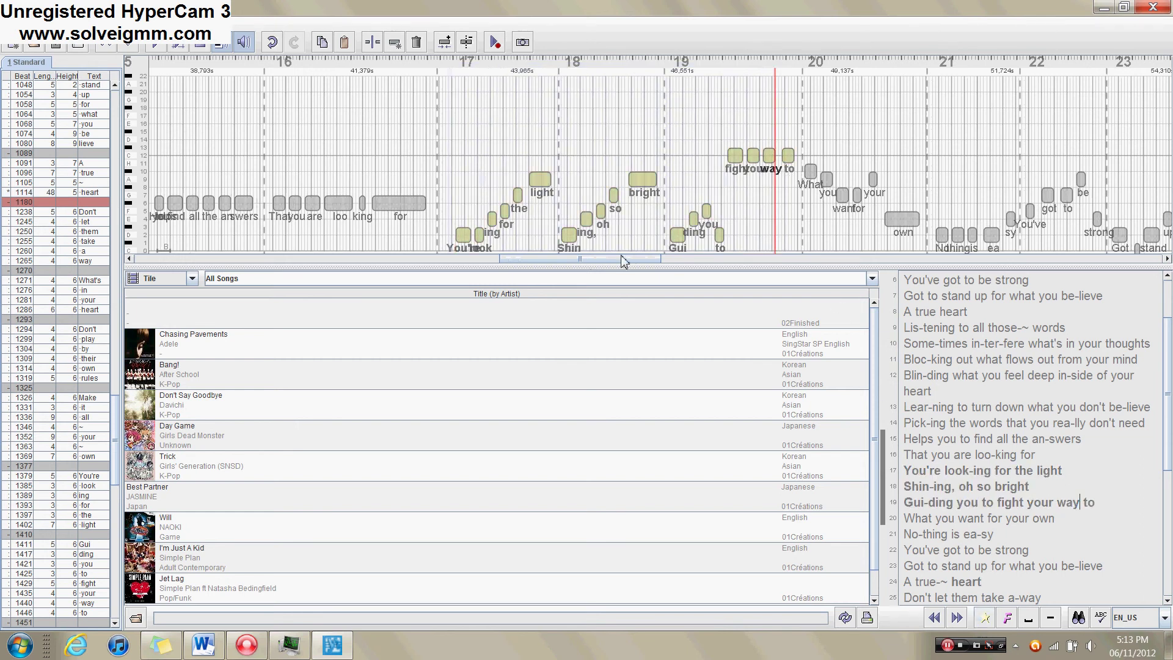
# Step: Turn the golden notes on pages 17 to 19 back into normal notes
pyautogui.moveTo(458, 204); pyautogui.dragTo(790, 209)
pyautogui.click(986, 618)
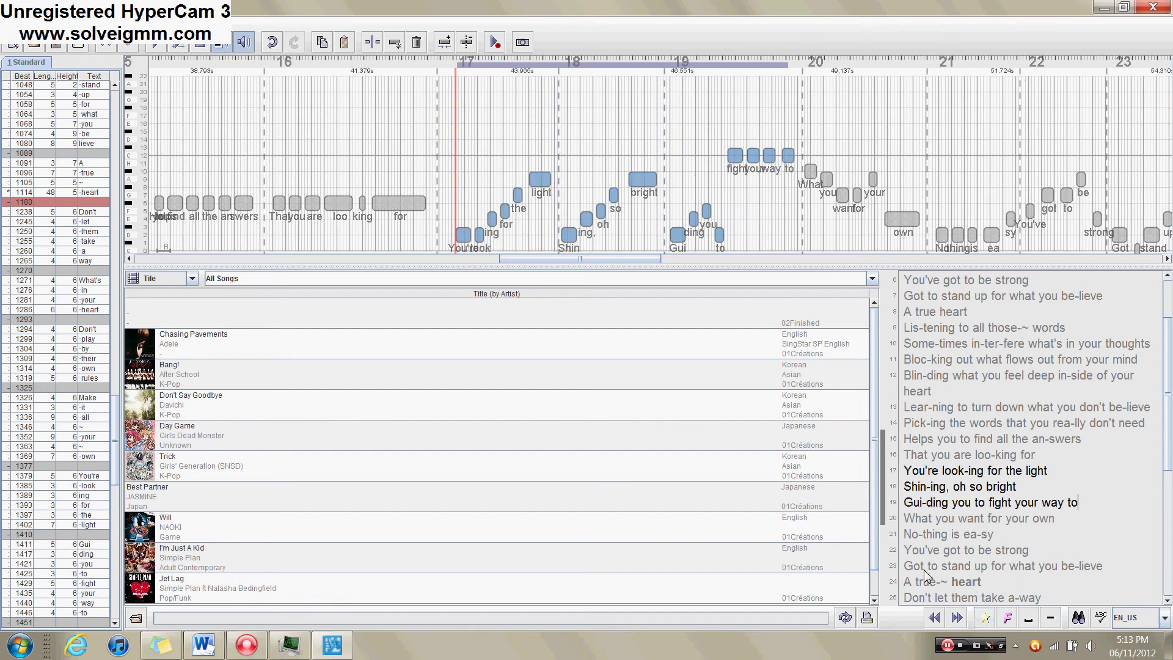
pyautogui.click(504, 210)
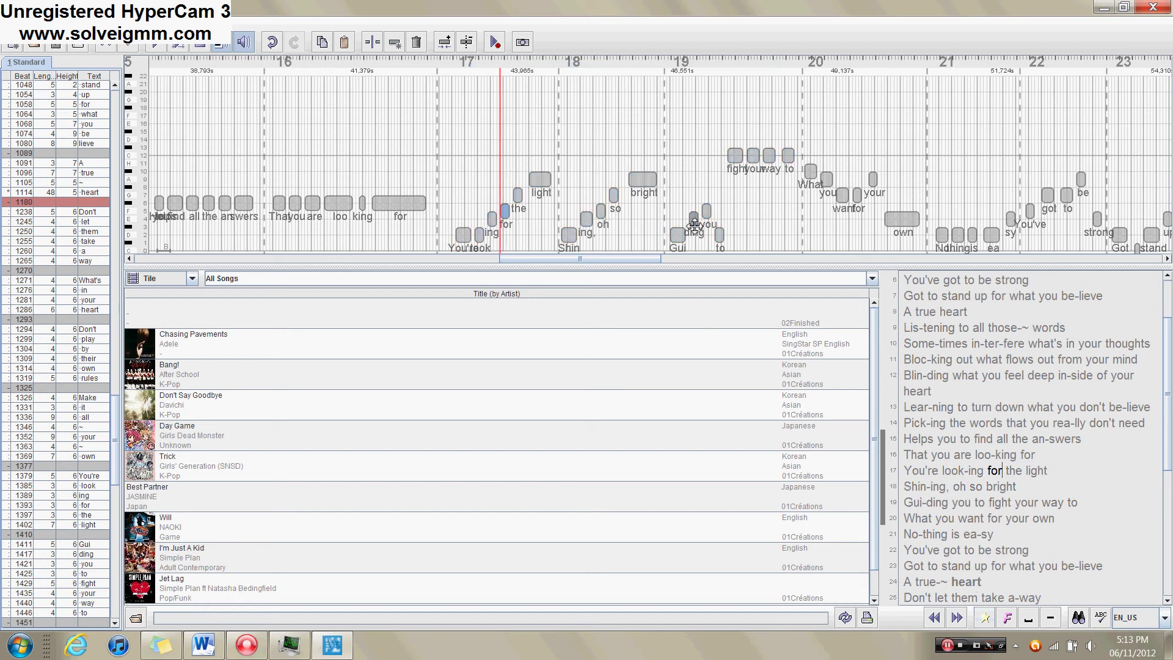
pyautogui.moveTo(639, 264); pyautogui.dragTo(759, 265)
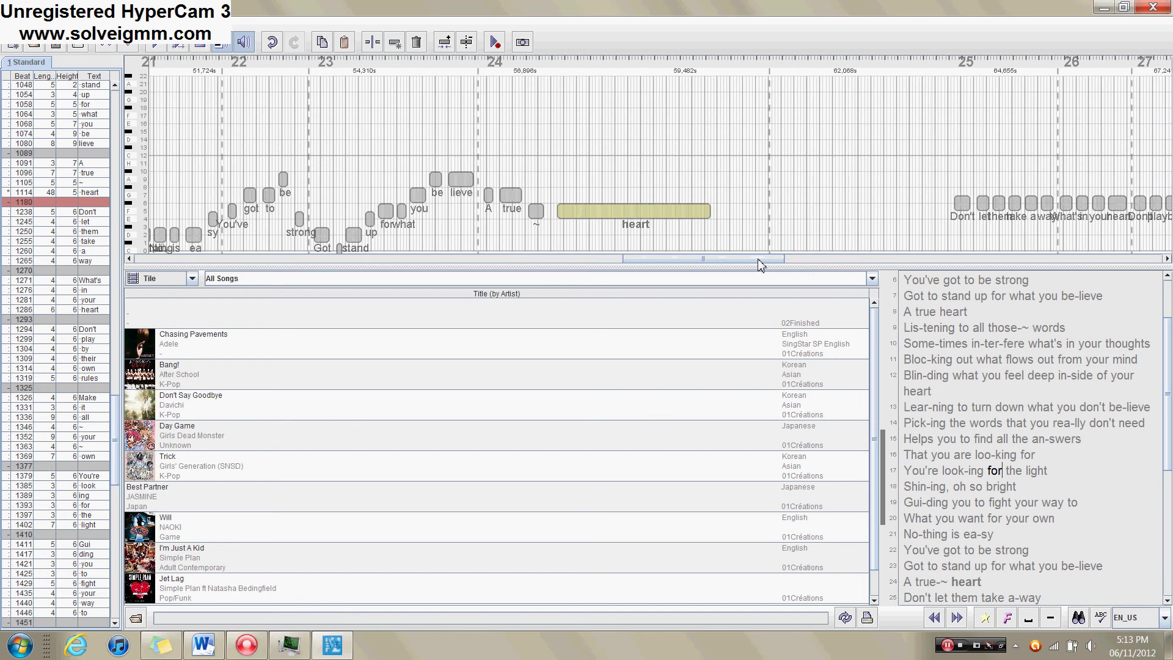
pyautogui.moveTo(760, 264)
pyautogui.mouseDown()
pyautogui.moveTo(782, 267)
pyautogui.moveTo(767, 267)
pyautogui.mouseUp()
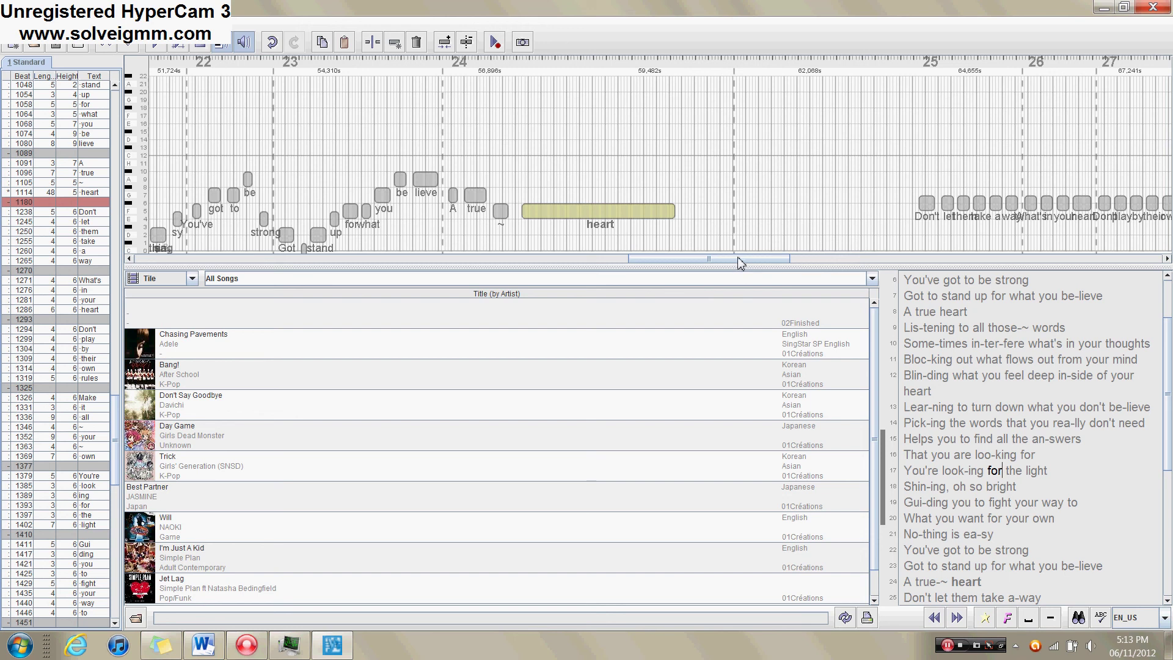
pyautogui.moveTo(740, 264); pyautogui.dragTo(634, 264)
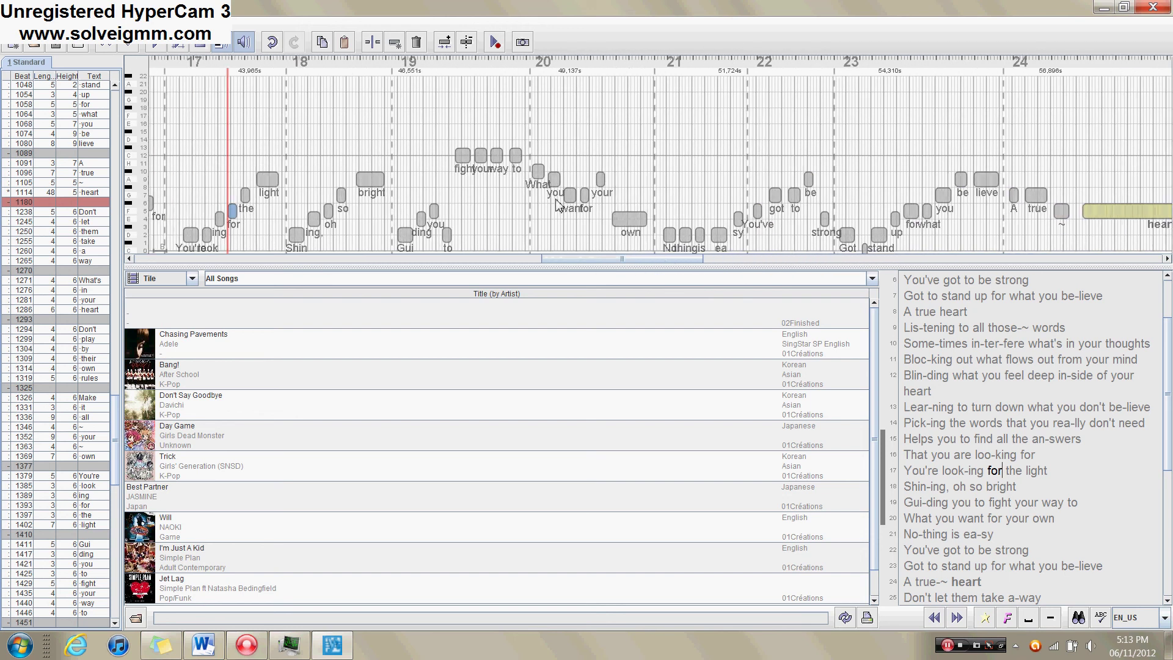
pyautogui.moveTo(536, 208); pyautogui.dragTo(822, 208)
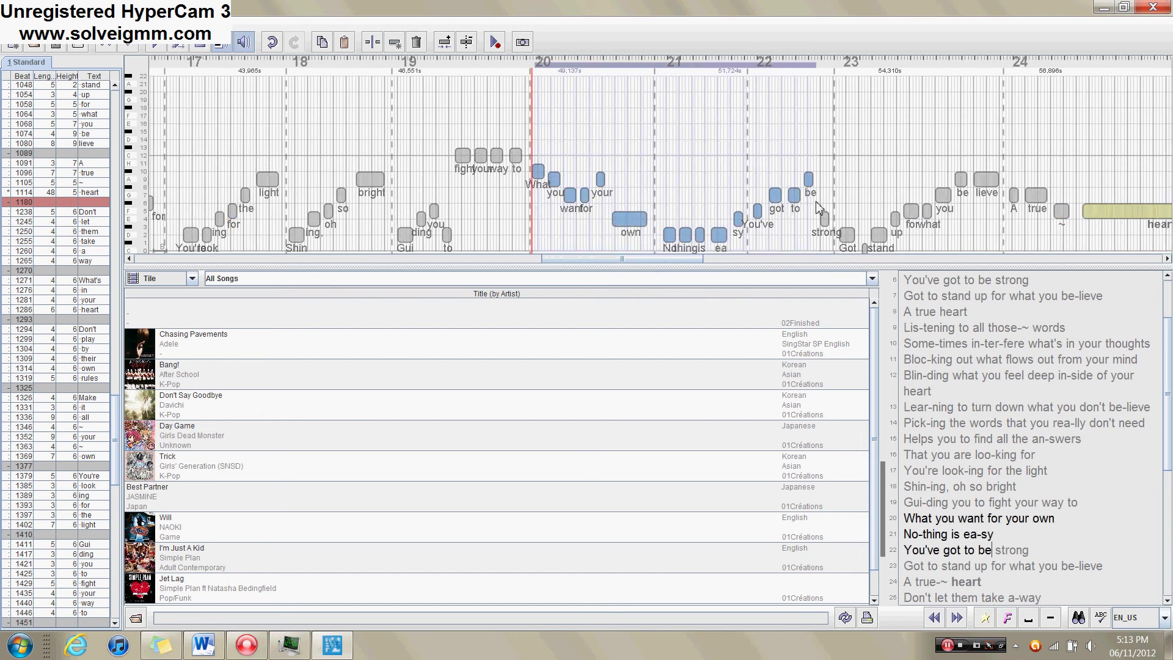
pyautogui.moveTo(601, 260); pyautogui.dragTo(738, 270)
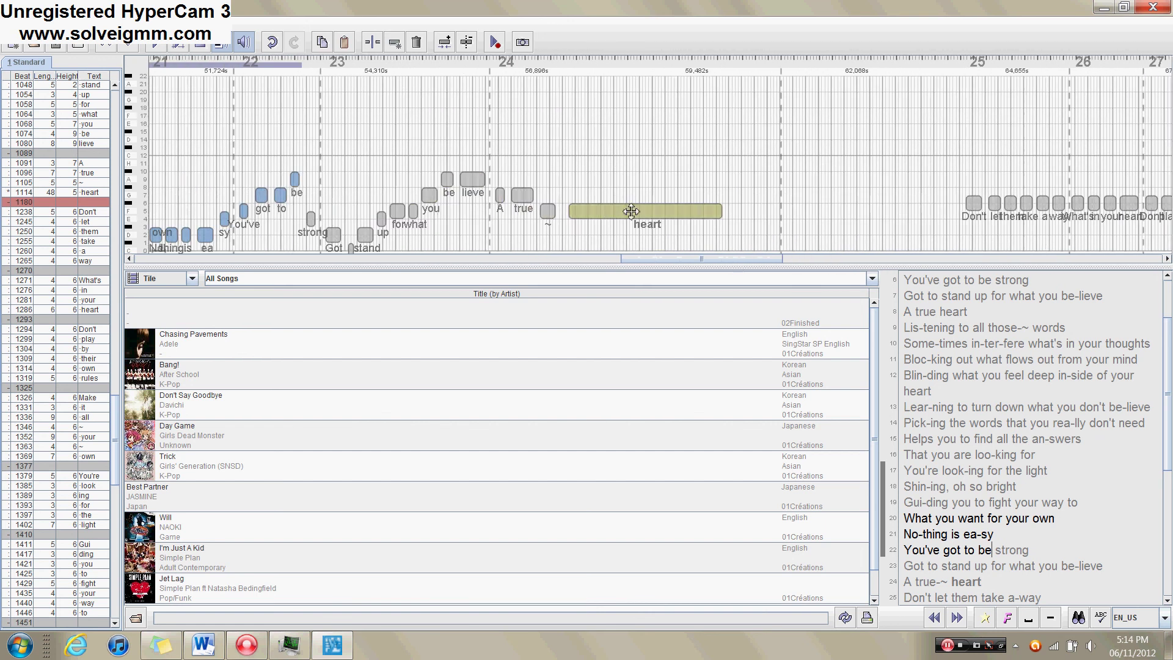
pyautogui.click(648, 178)
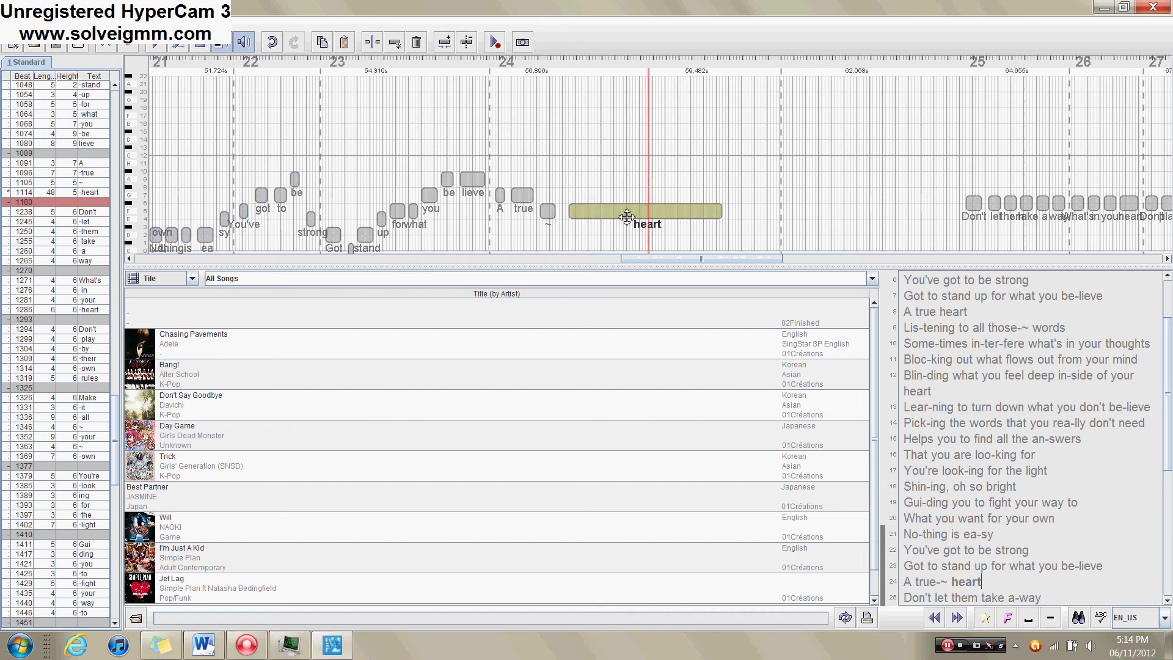
pyautogui.click(238, 243)
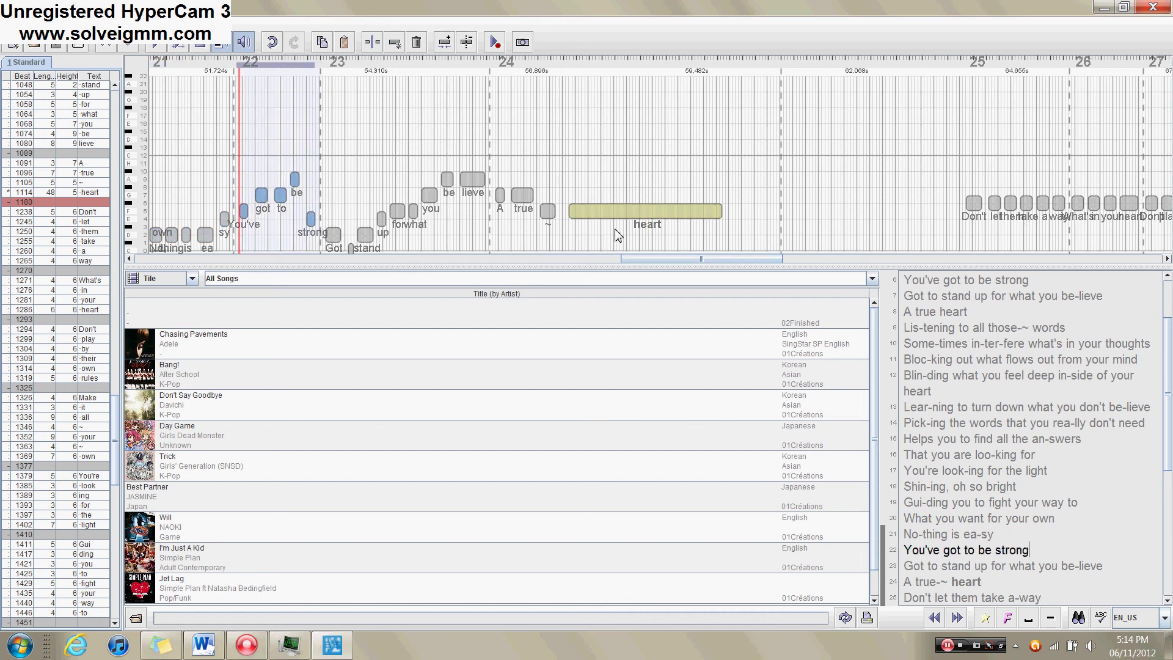
pyautogui.click(715, 205)
pyautogui.click(757, 188)
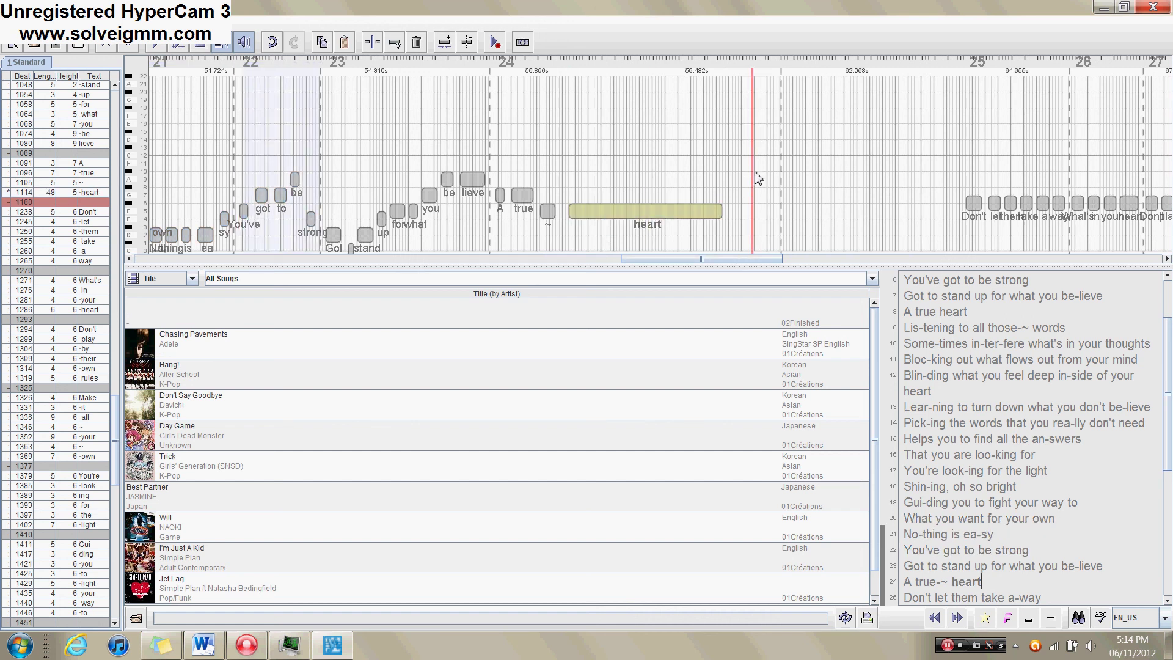